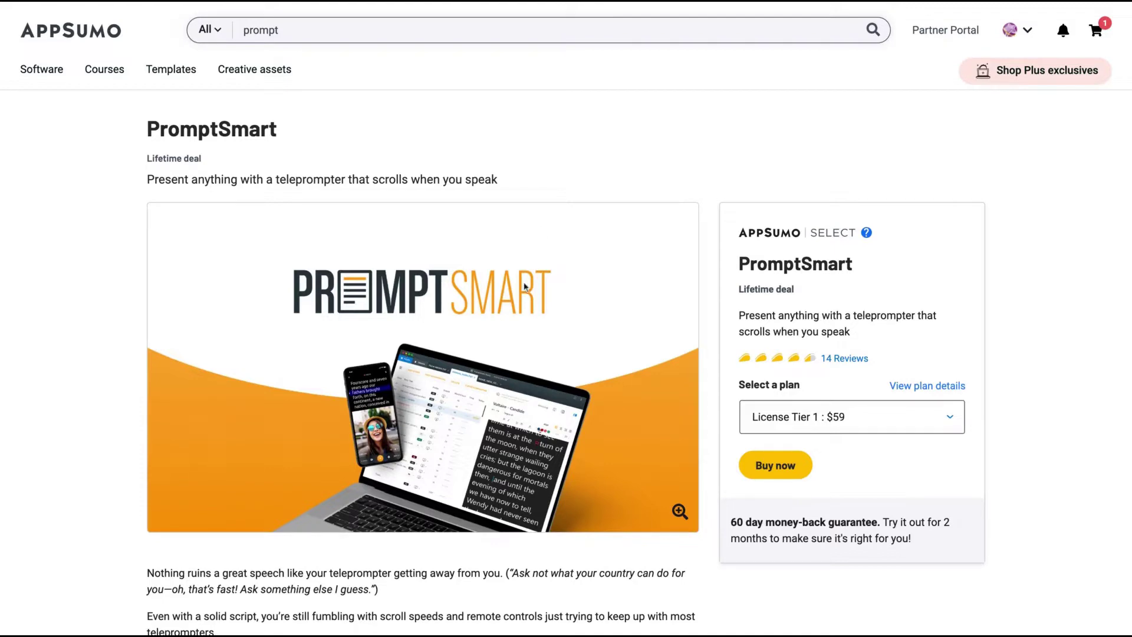
# Step: Review the introduction, TL;DR section and overview of the PromptSmart deal page
pyautogui.scroll(-10, 737, 236)
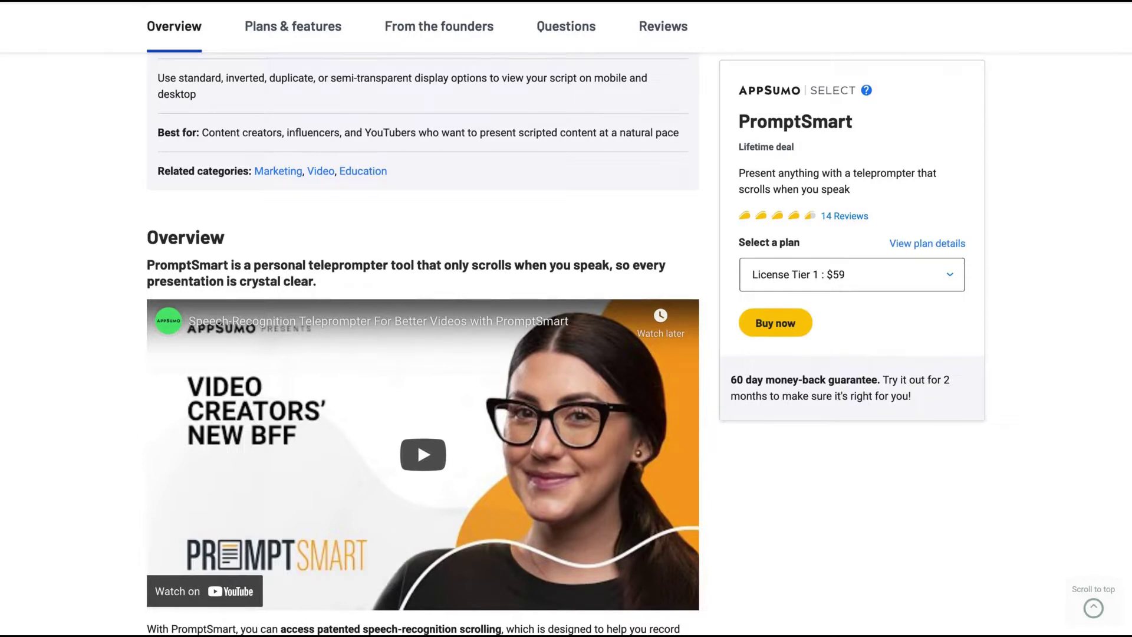
pyautogui.scroll(5, 650, 313)
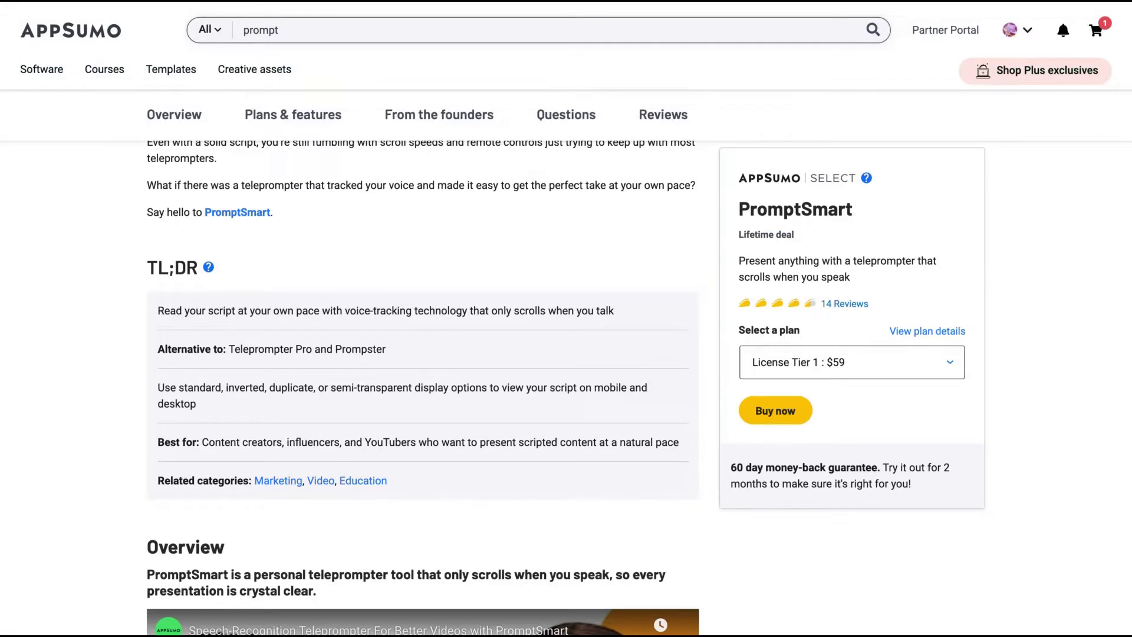
pyautogui.scroll(5, 423, 388)
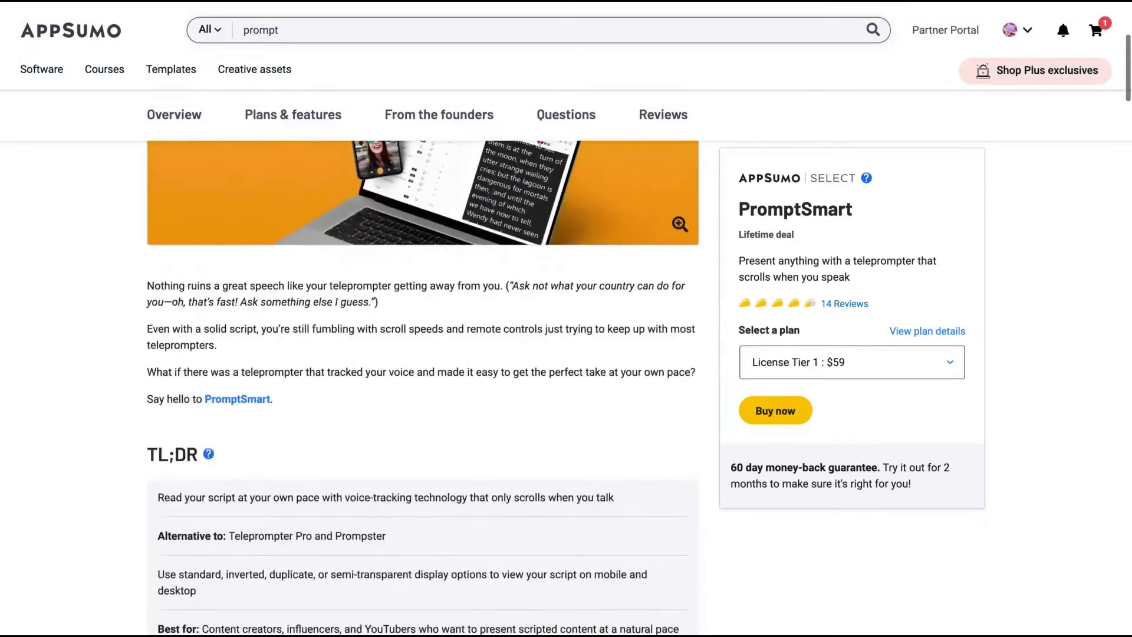
pyautogui.scroll(2, 423, 354)
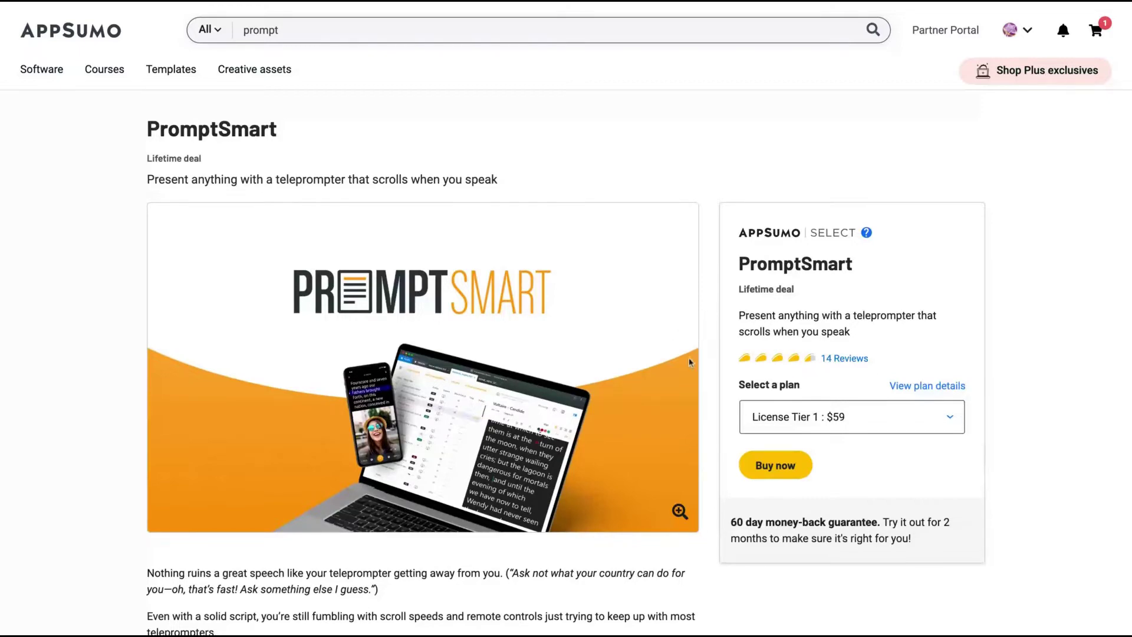
# Step: Compare the two PromptSmart license tiers and read the deal terms and the features included in all plans
pyautogui.scroll(-15, 690, 365)
pyautogui.scroll(-8, 690, 365)
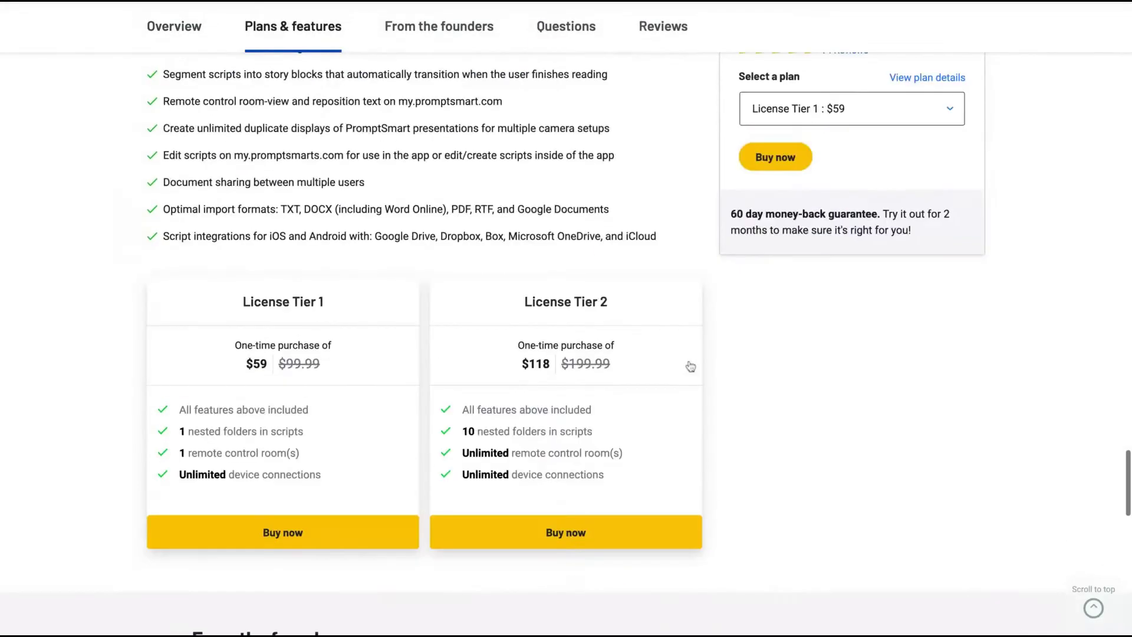
pyautogui.scroll(3, 687, 364)
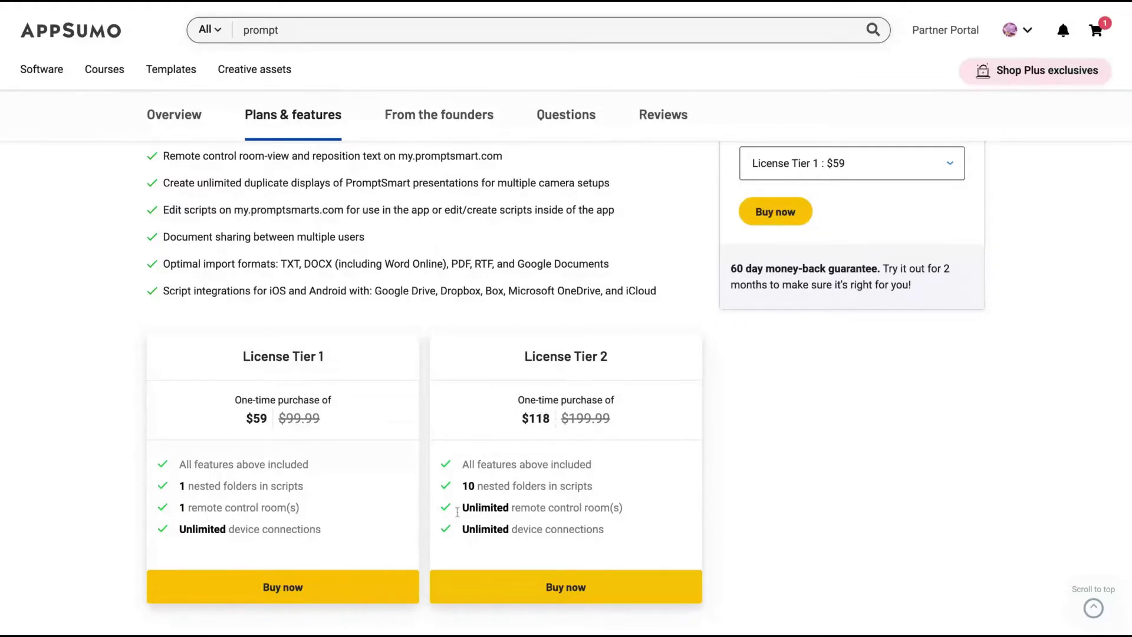
pyautogui.moveTo(462, 508)
pyautogui.mouseDown()
pyautogui.moveTo(626, 511)
pyautogui.moveTo(613, 488)
pyautogui.moveTo(463, 490)
pyautogui.mouseUp()
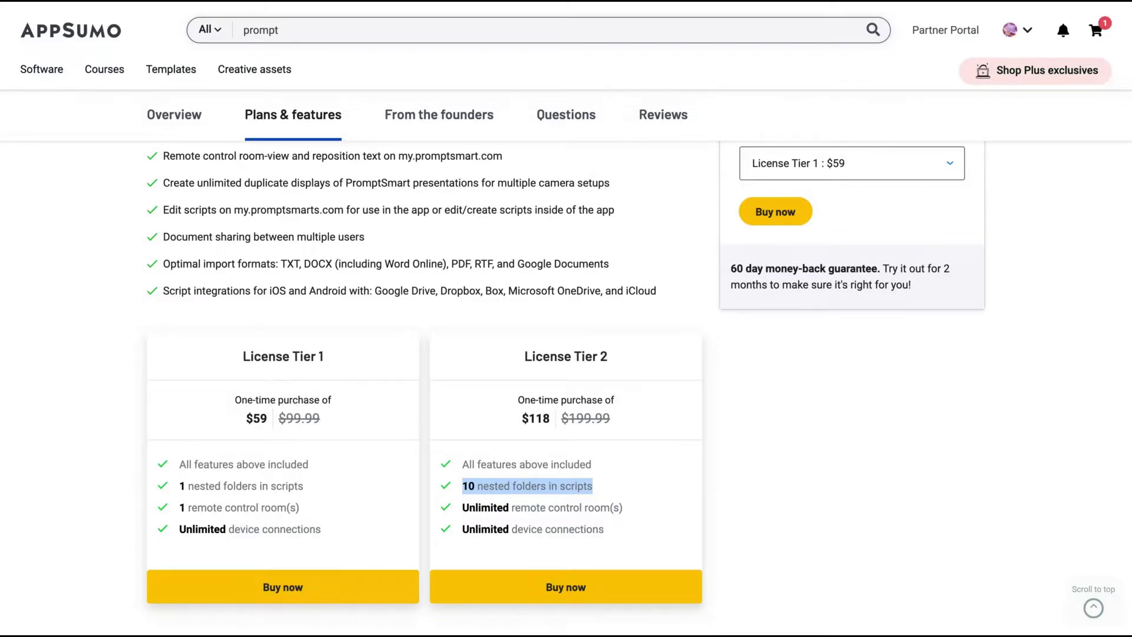
pyautogui.scroll(3, 288, 479)
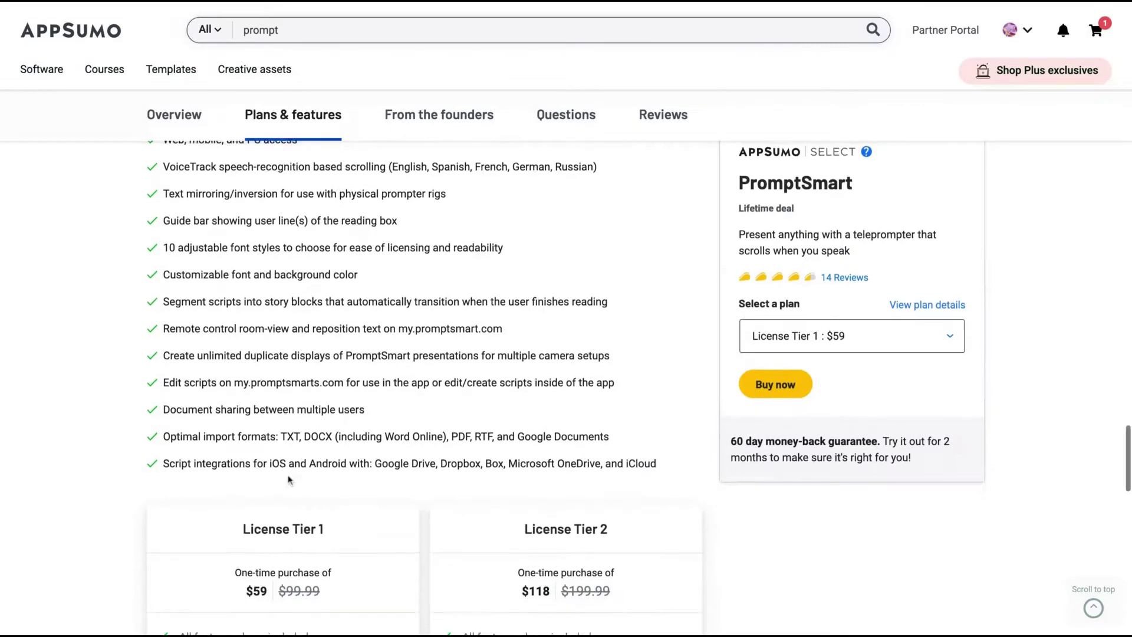
pyautogui.scroll(1, 292, 477)
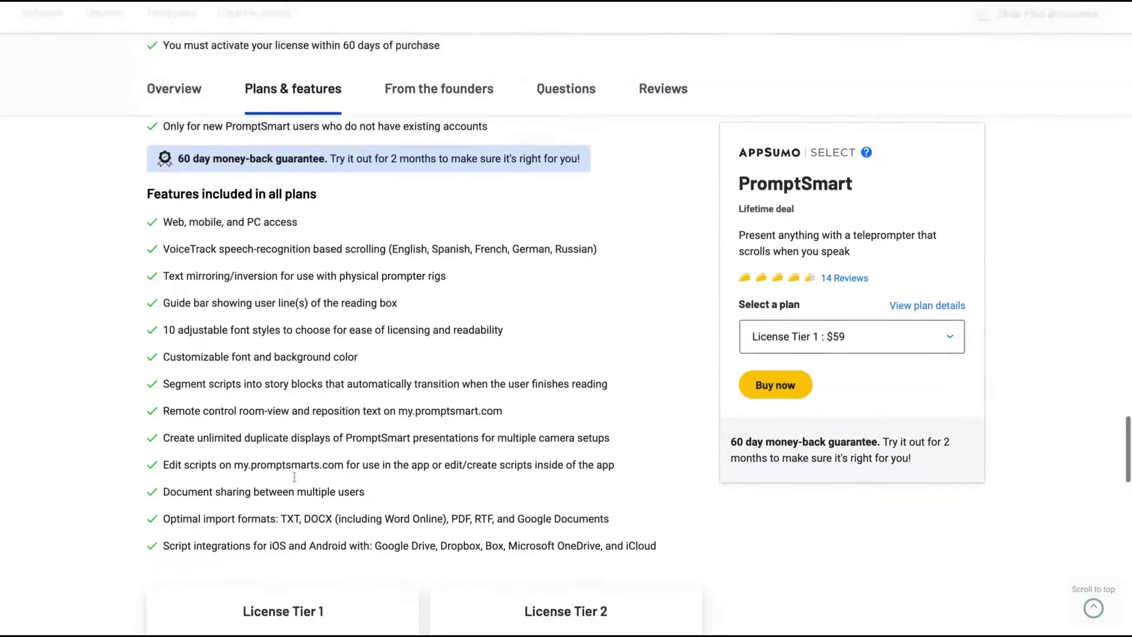
pyautogui.scroll(5, 294, 476)
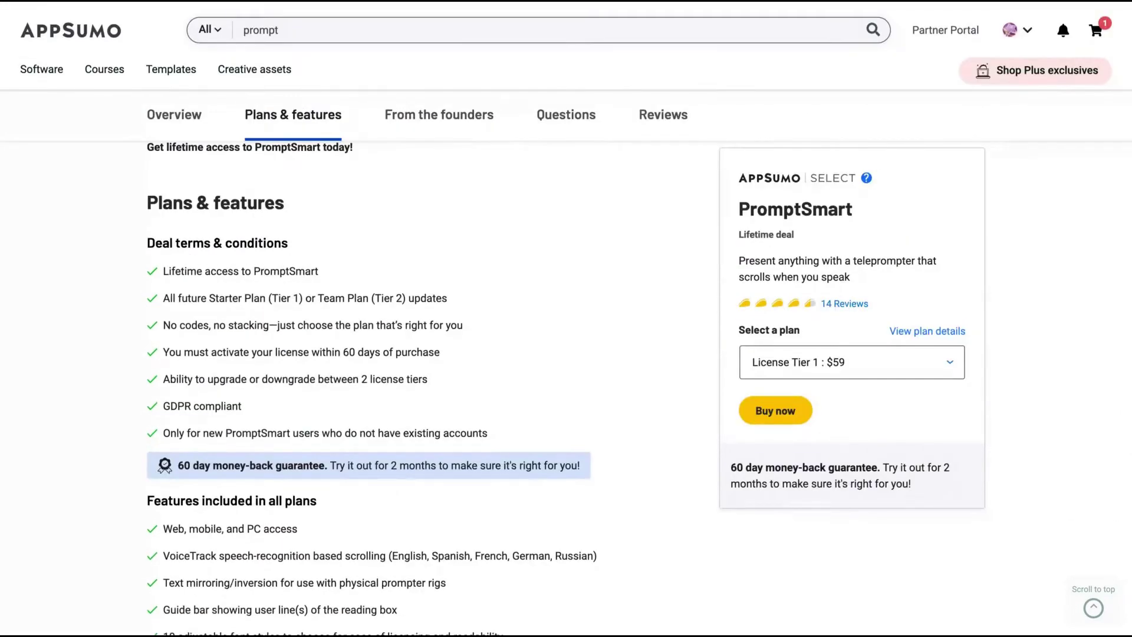
pyautogui.scroll(-2, 266, 242)
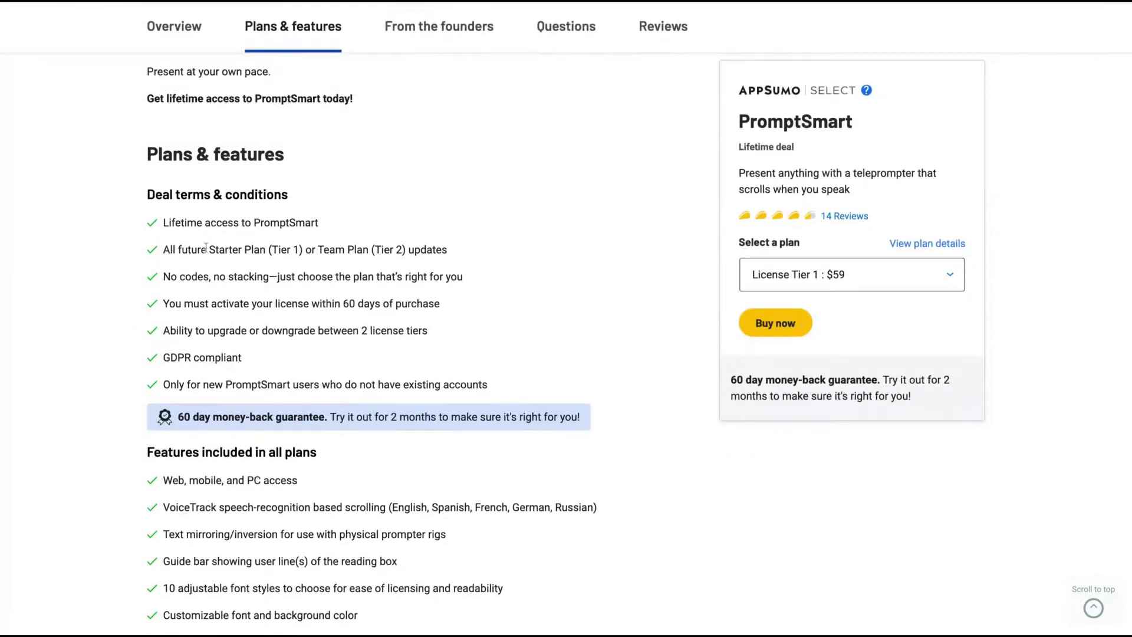
pyautogui.moveTo(260, 249); pyautogui.dragTo(207, 249)
pyautogui.scroll(-15, 406, 313)
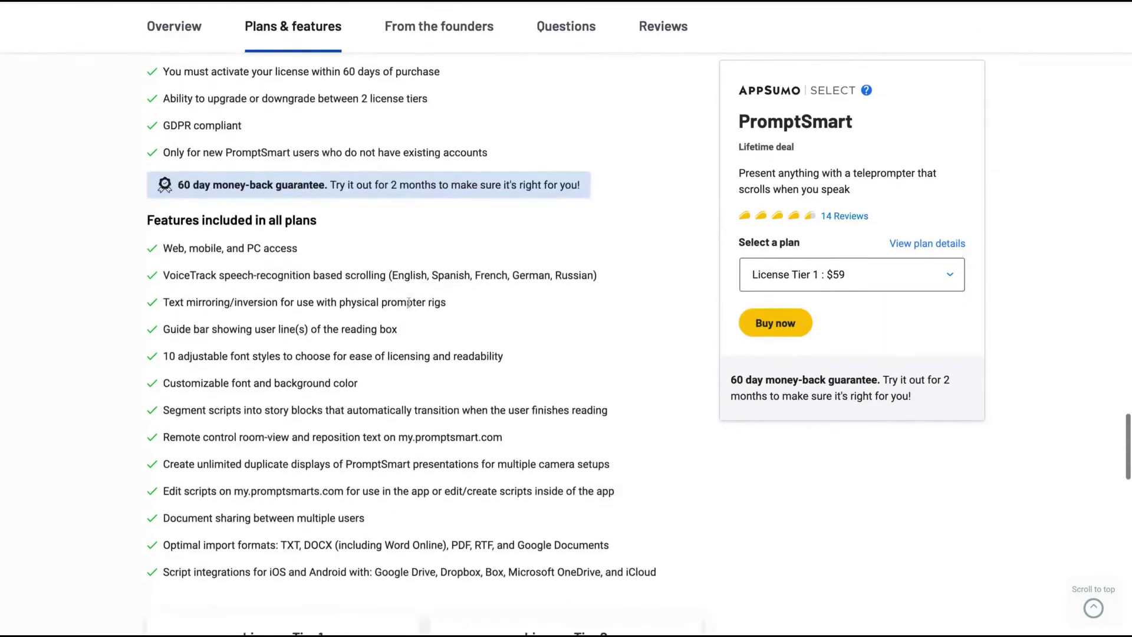
pyautogui.scroll(8, 408, 304)
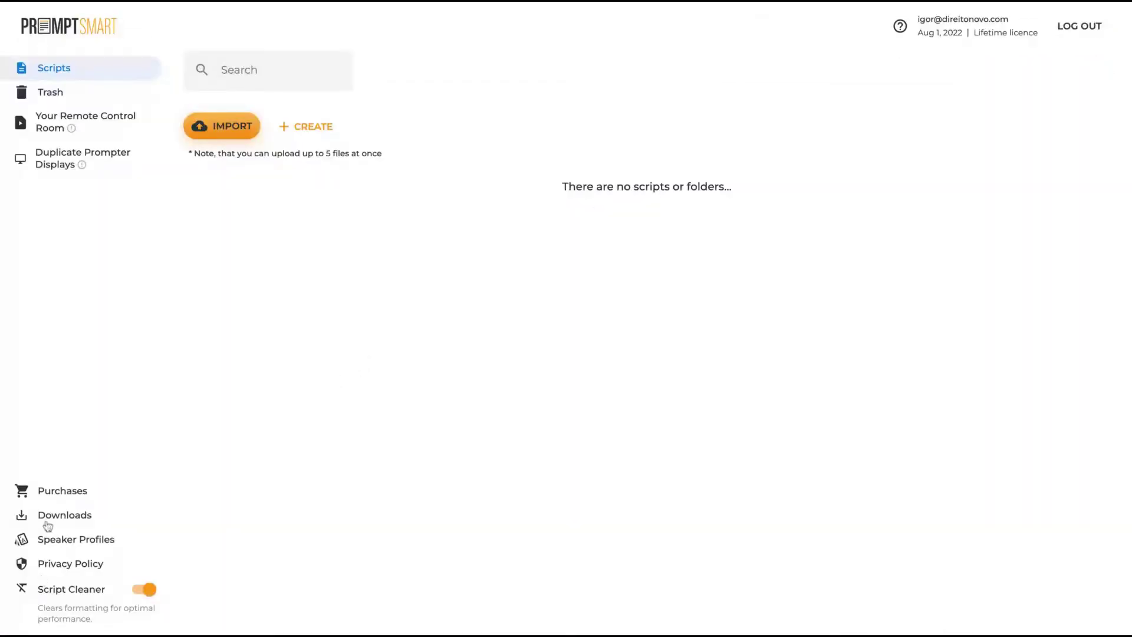
# Step: Examine the speaker profiles and the font, colour, alignment and scroll options offered for a new profile, without creating one
pyautogui.click(45, 524)
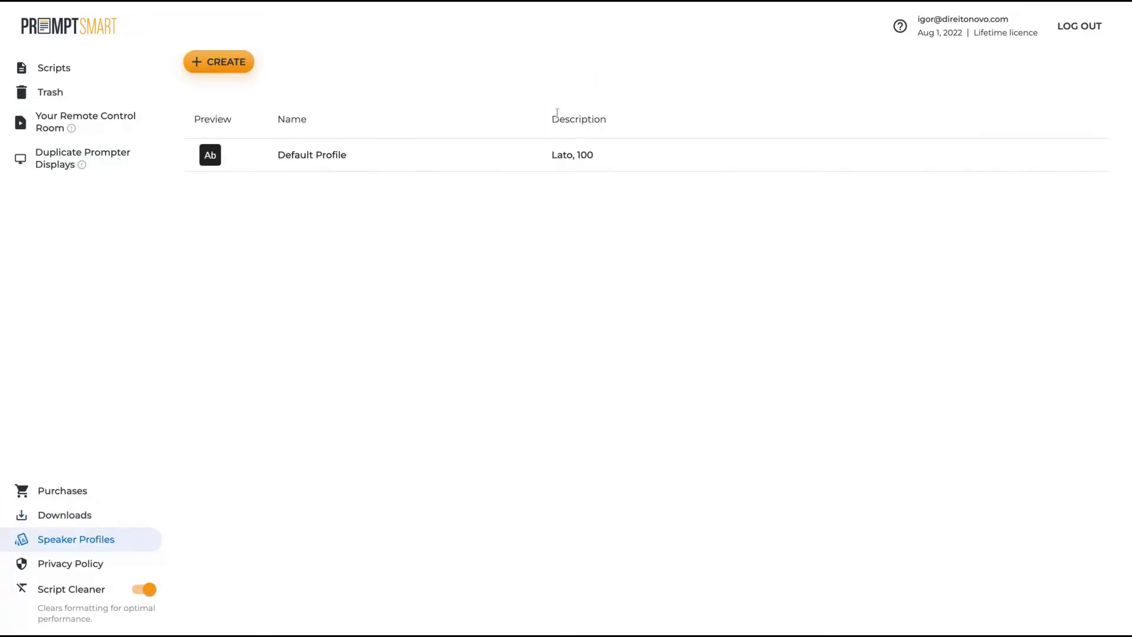
pyautogui.click(240, 72)
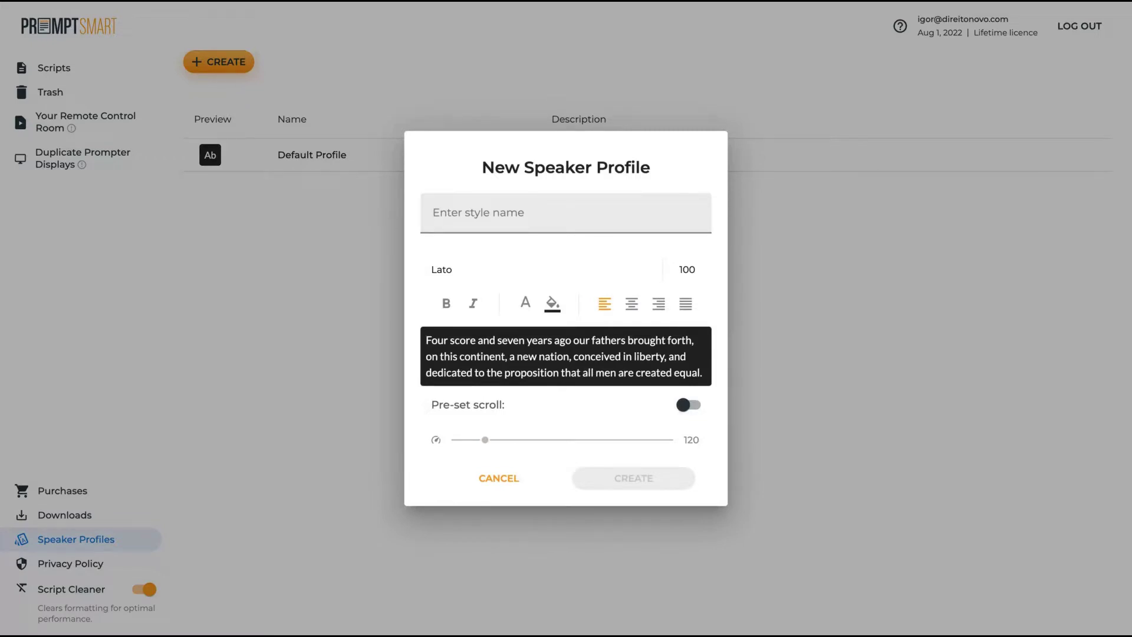
pyautogui.click(441, 271)
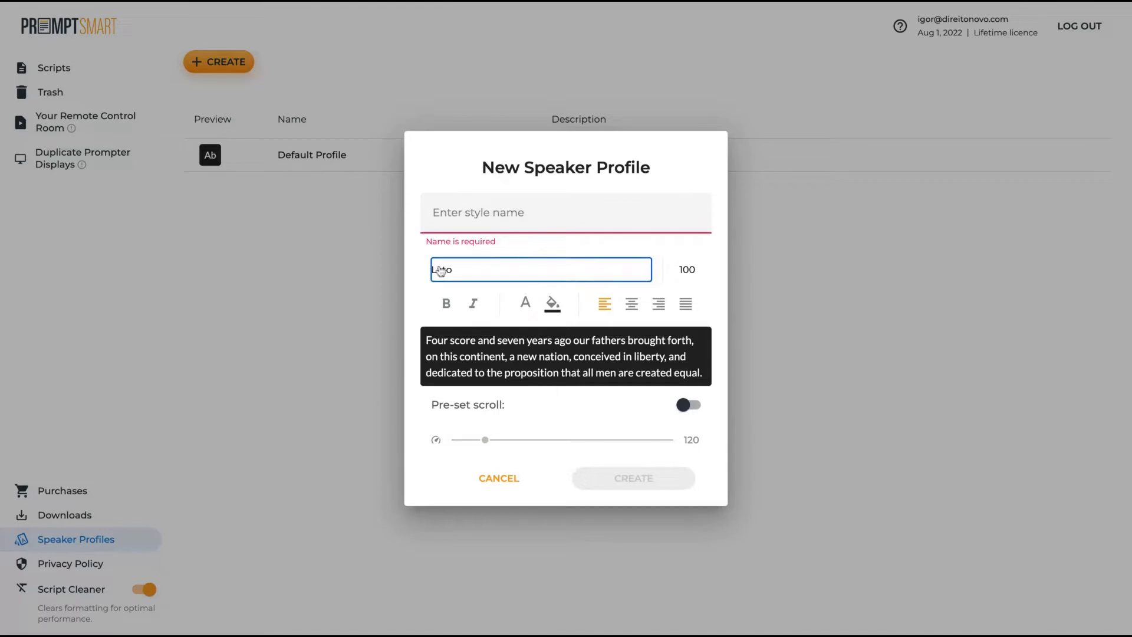
pyautogui.hotkey('shift', 'Tab')
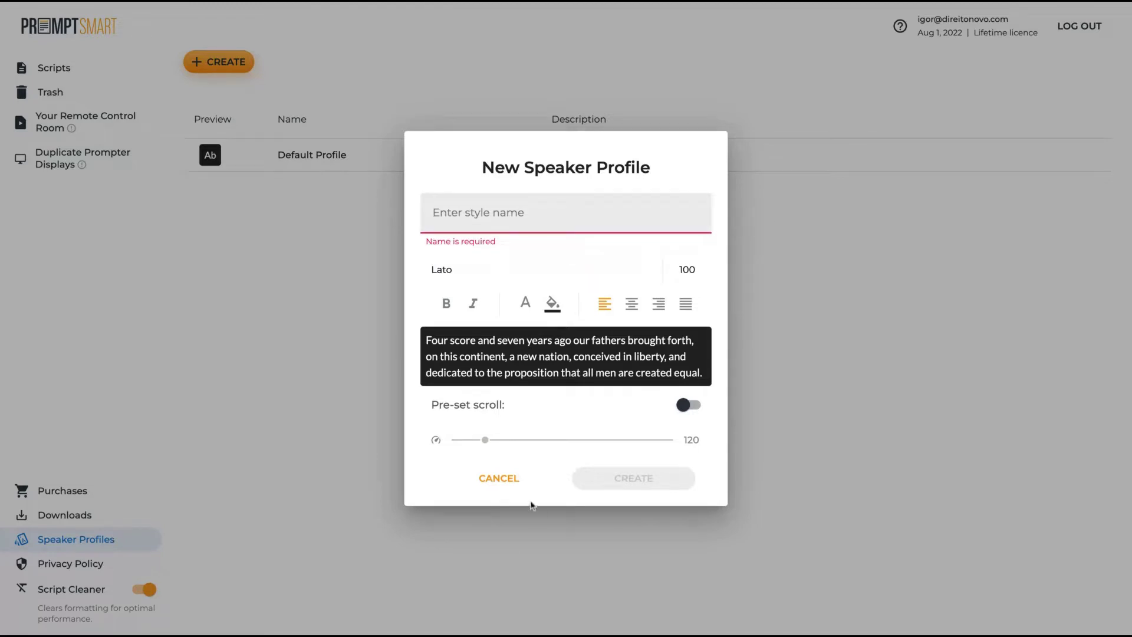
pyautogui.click(508, 481)
# Step: Create a new script named AppSumo in the scripts library
pyautogui.click(53, 67)
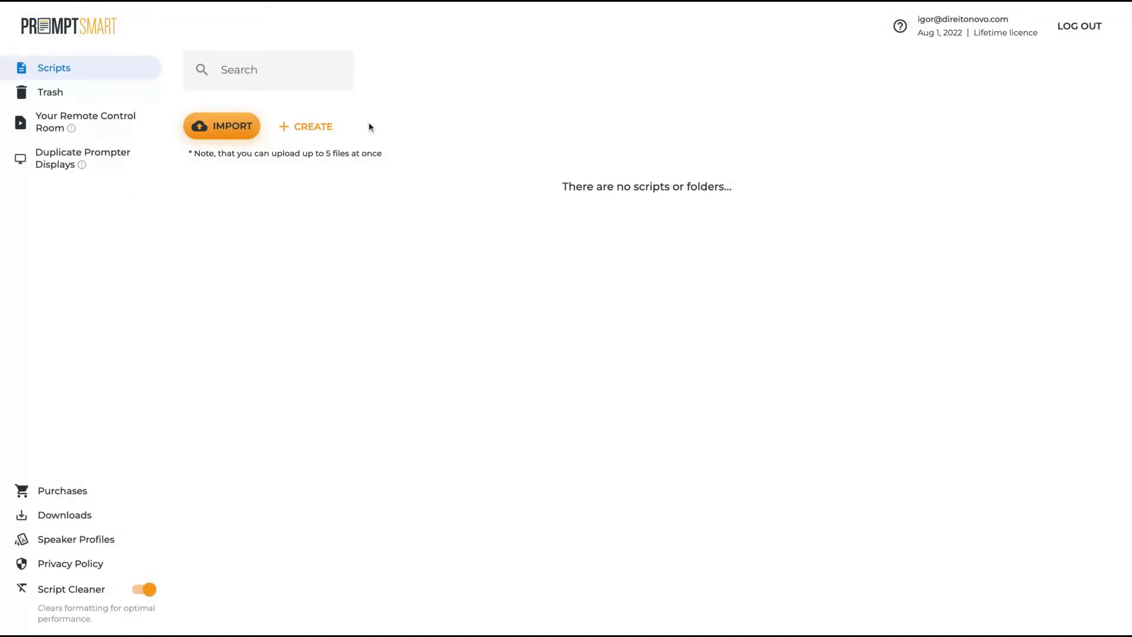
pyautogui.click(229, 122)
pyautogui.click(294, 135)
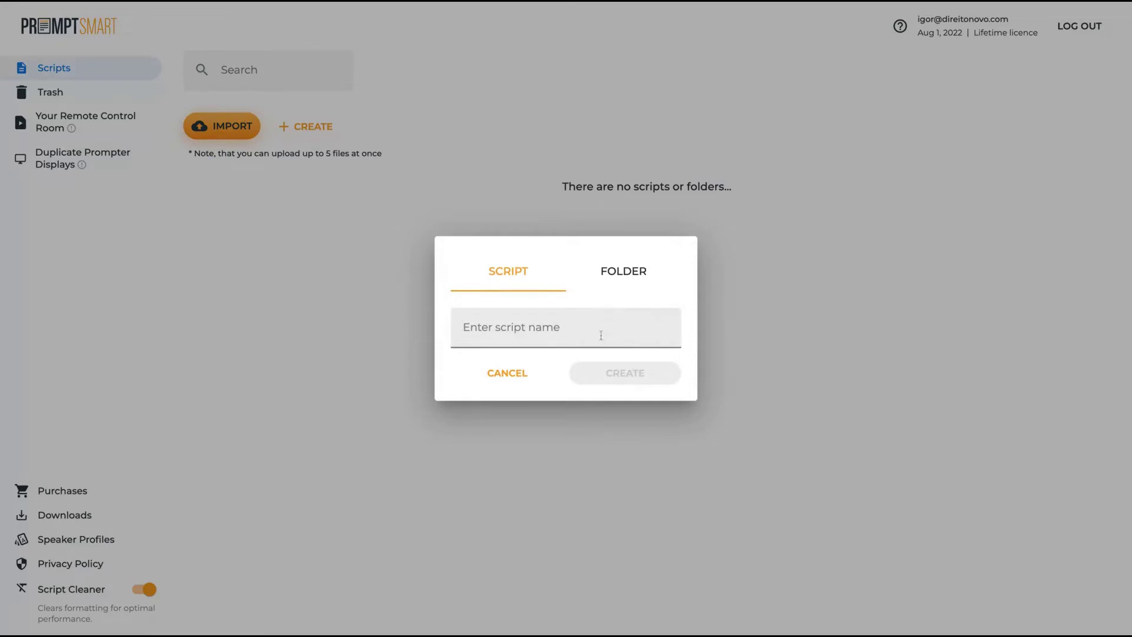
pyautogui.write('AppSumo')
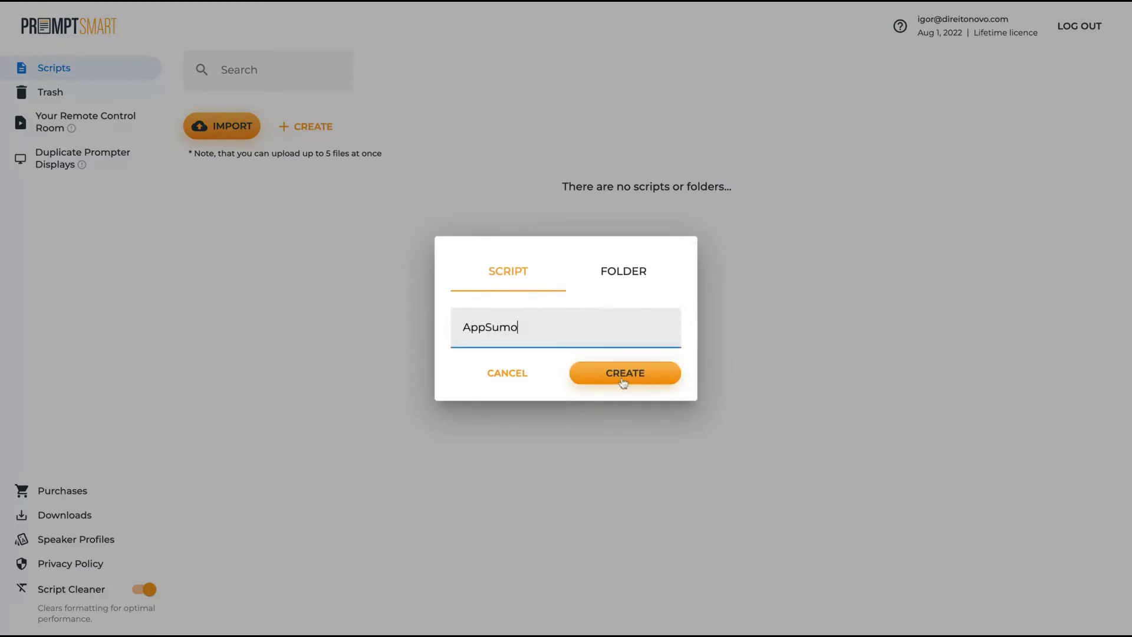
pyautogui.click(571, 277)
pyautogui.click(535, 289)
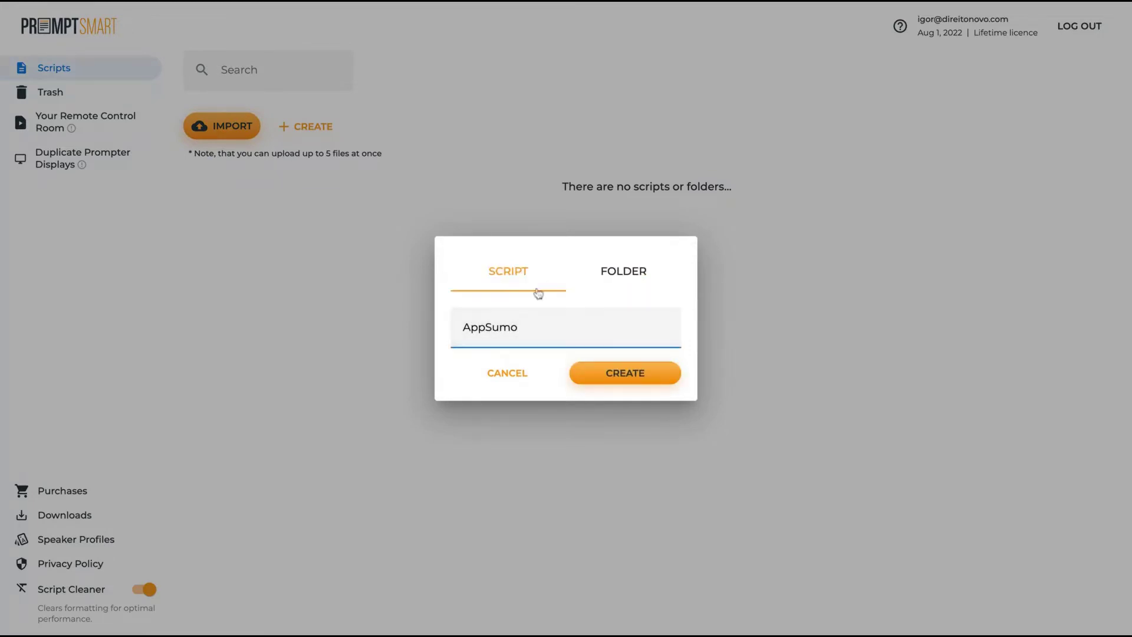
pyautogui.click(611, 376)
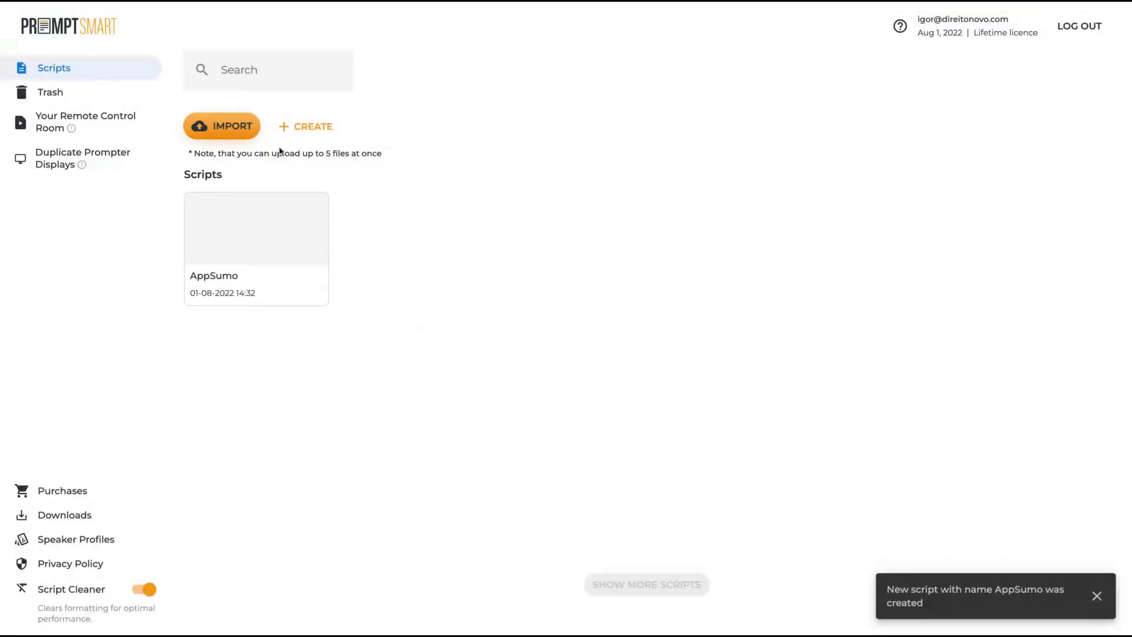
# Step: Open the AppSumo script for editing and title its untitled story "My Story"
pyautogui.click(277, 239)
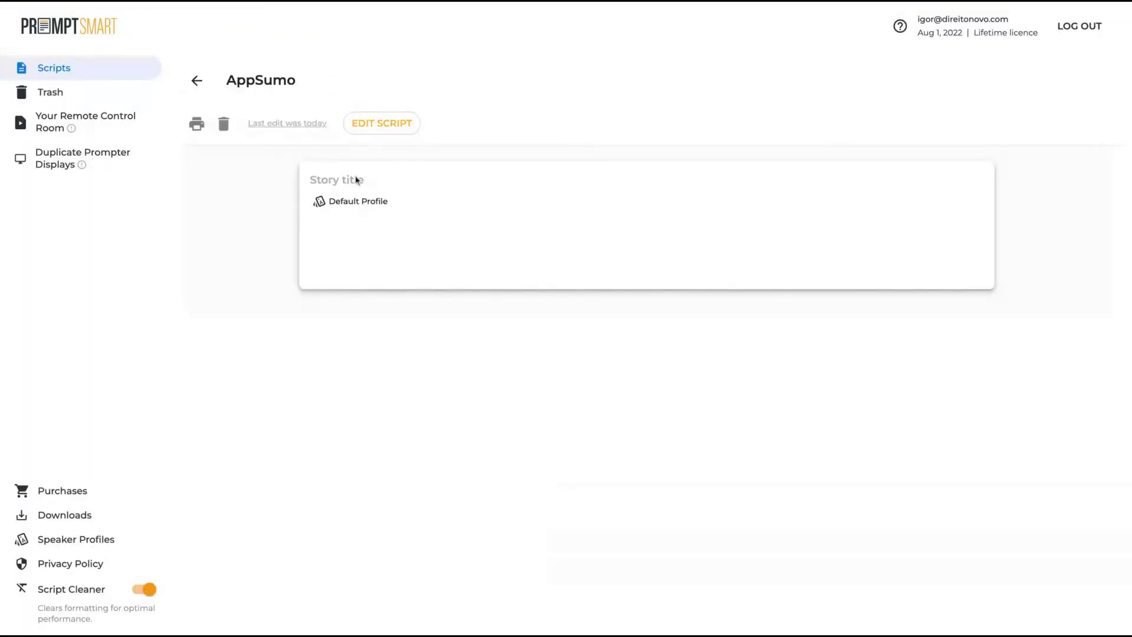
pyautogui.click(399, 199)
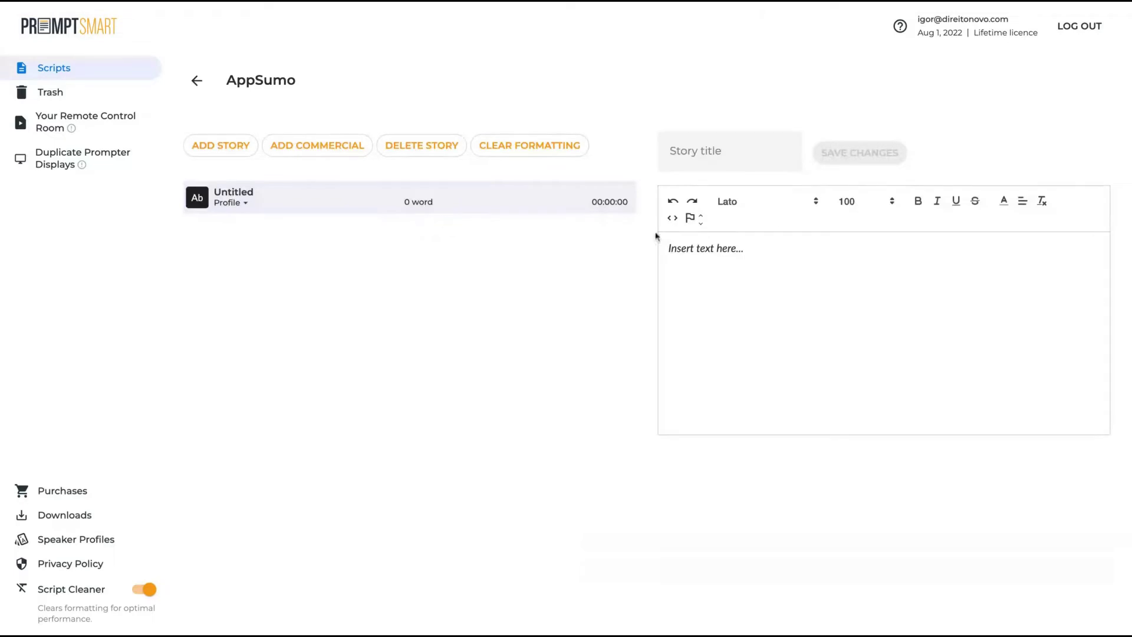
pyautogui.click(754, 150)
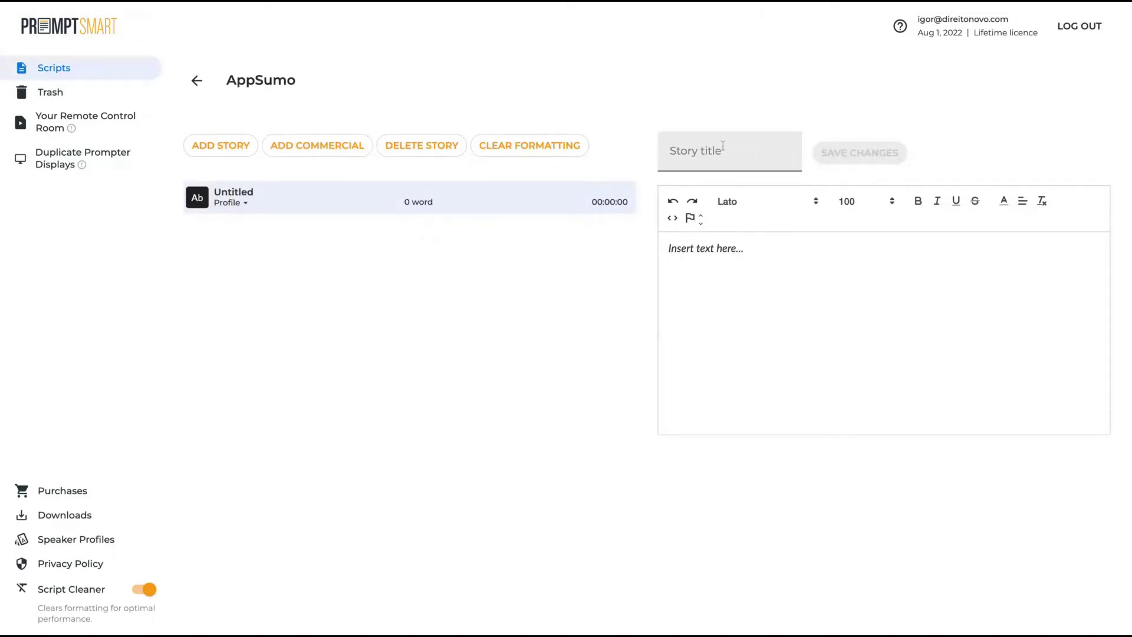
pyautogui.write('My Storty')
pyautogui.press('BackSpace')
pyautogui.press('BackSpace')
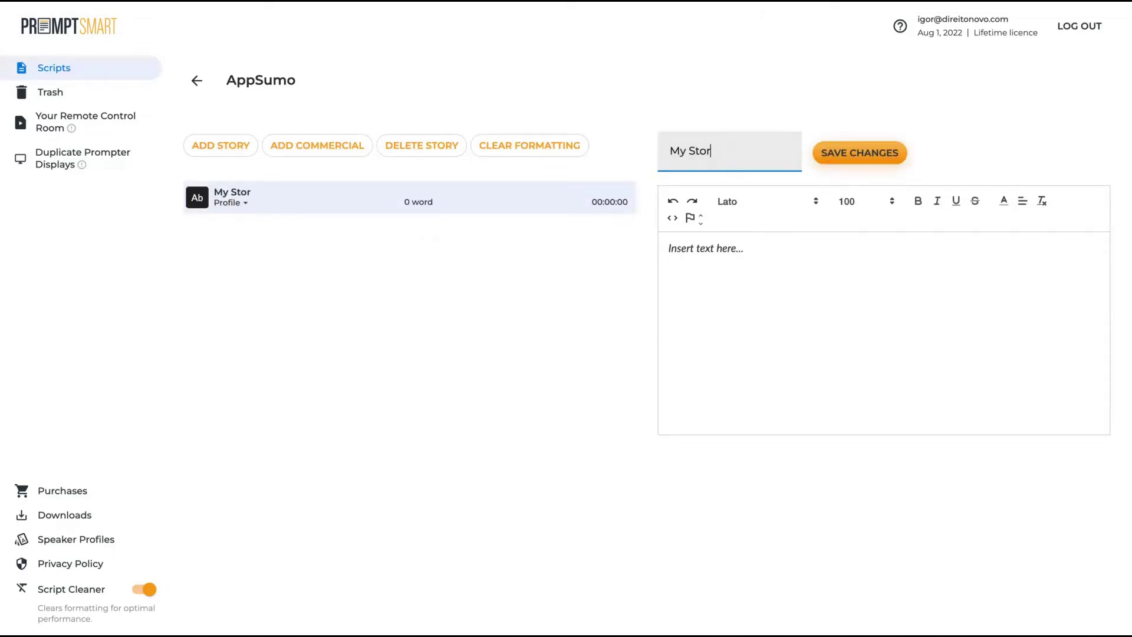
pyautogui.write('yy')
pyautogui.press('BackSpace')
# Step: Paste the copied PromptSmart introduction into the My Story text body and save the changes
pyautogui.click(728, 248)
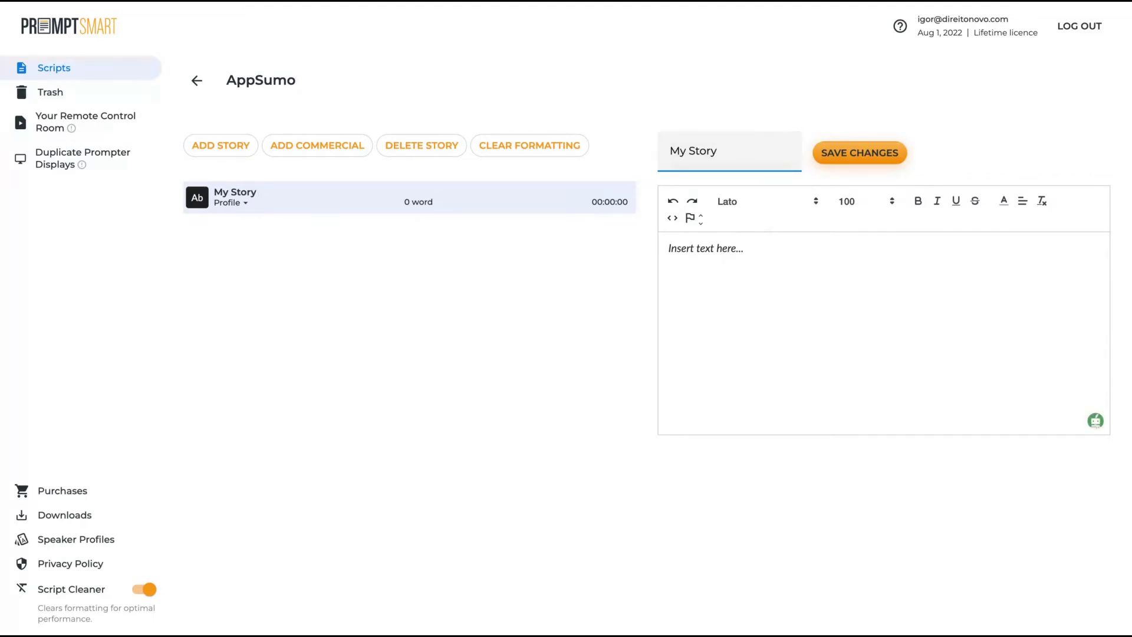
pyautogui.hotkey('ctrl', 'v')
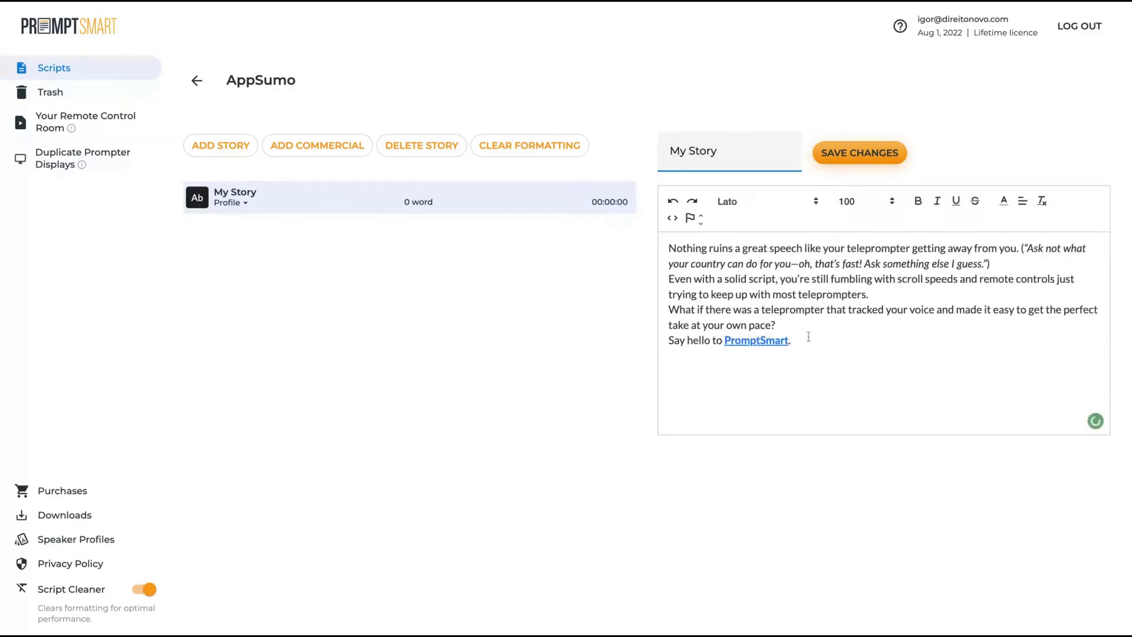
pyautogui.click(859, 152)
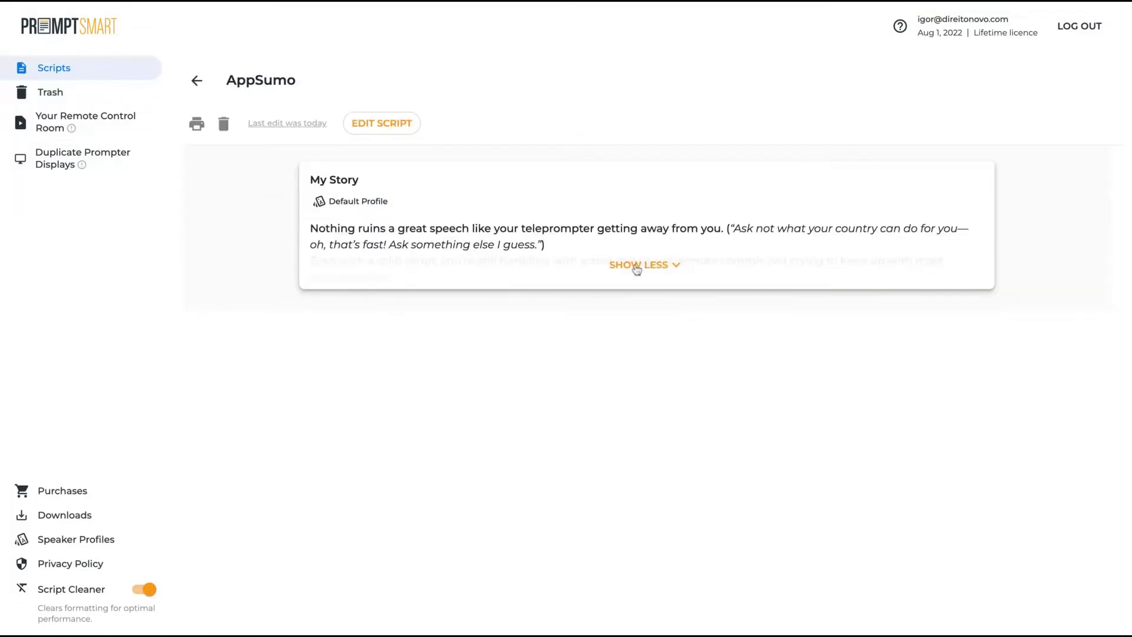
# Step: Go back to the scripts list and choose to export the AppSumo script
pyautogui.click(635, 263)
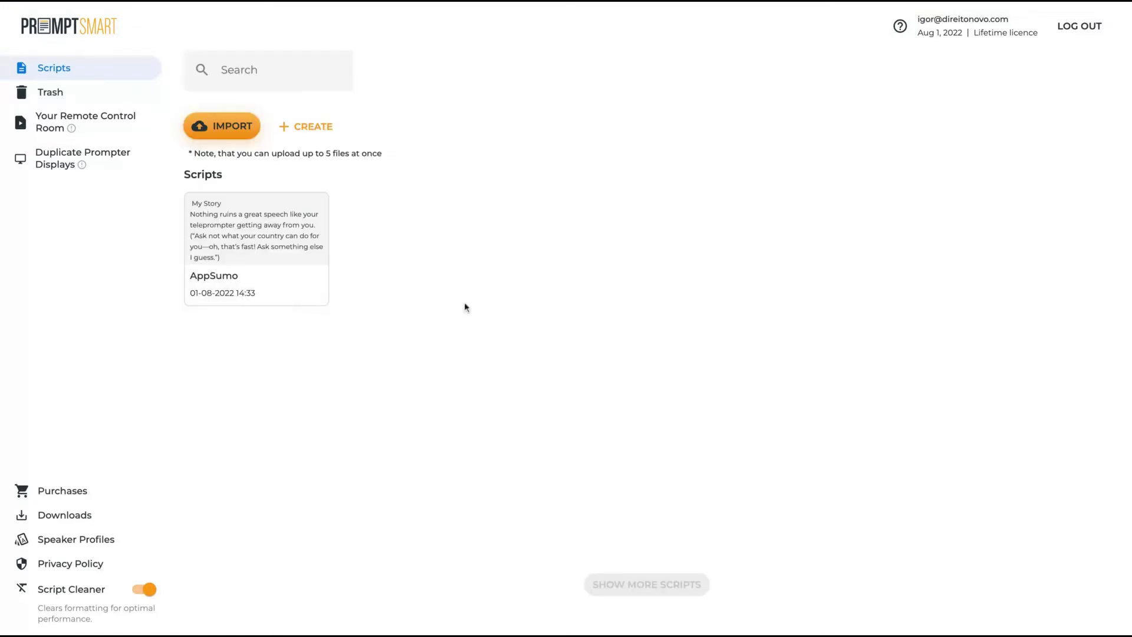
pyautogui.click(316, 293)
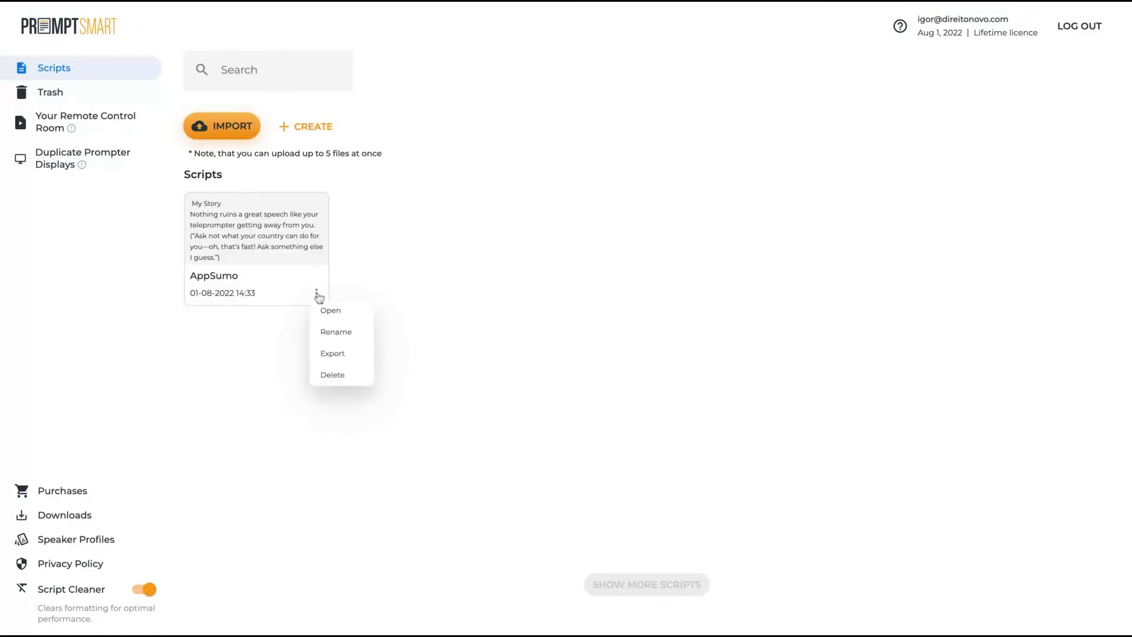
pyautogui.click(335, 356)
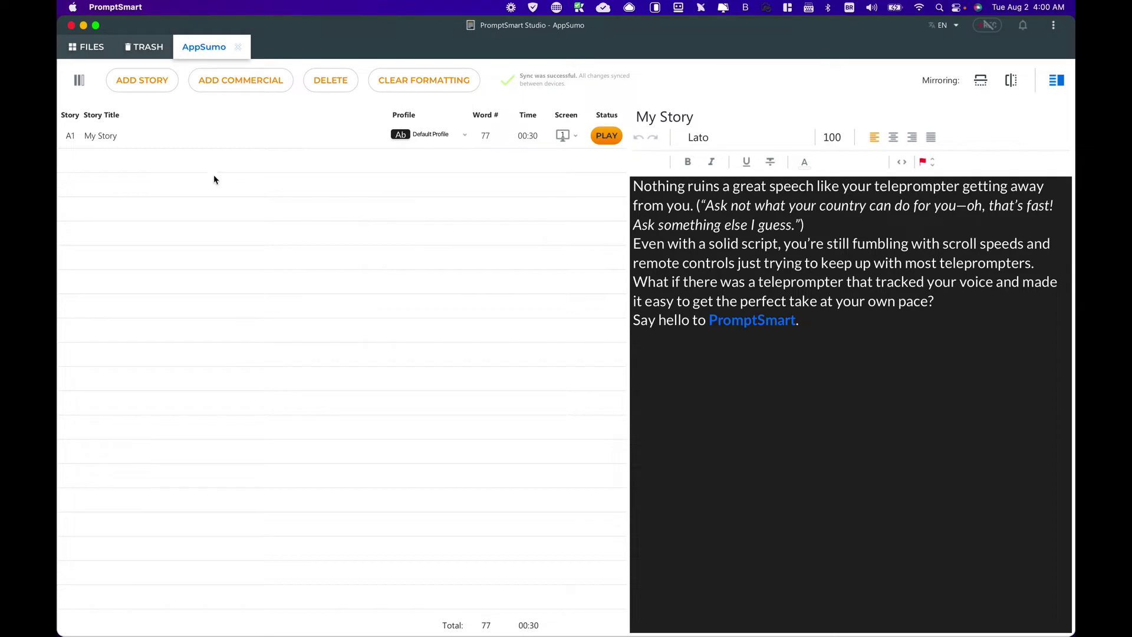
# Step: In PromptSmart Studio, preview the AppSumo script among the files and reopen it in the story editor
pyautogui.click(76, 52)
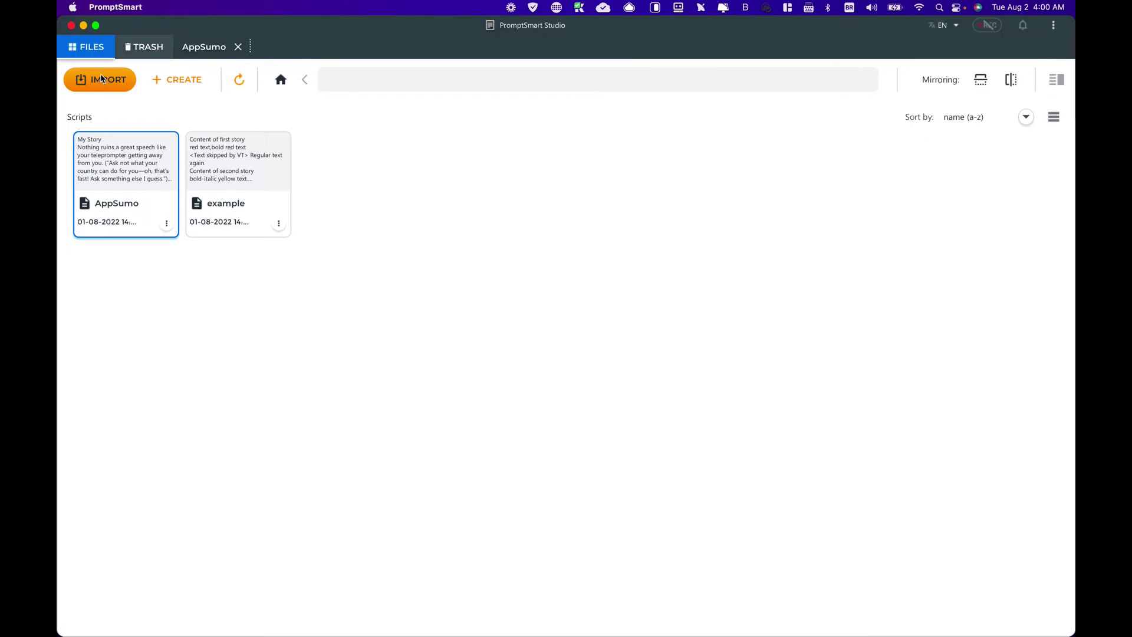
pyautogui.click(124, 180)
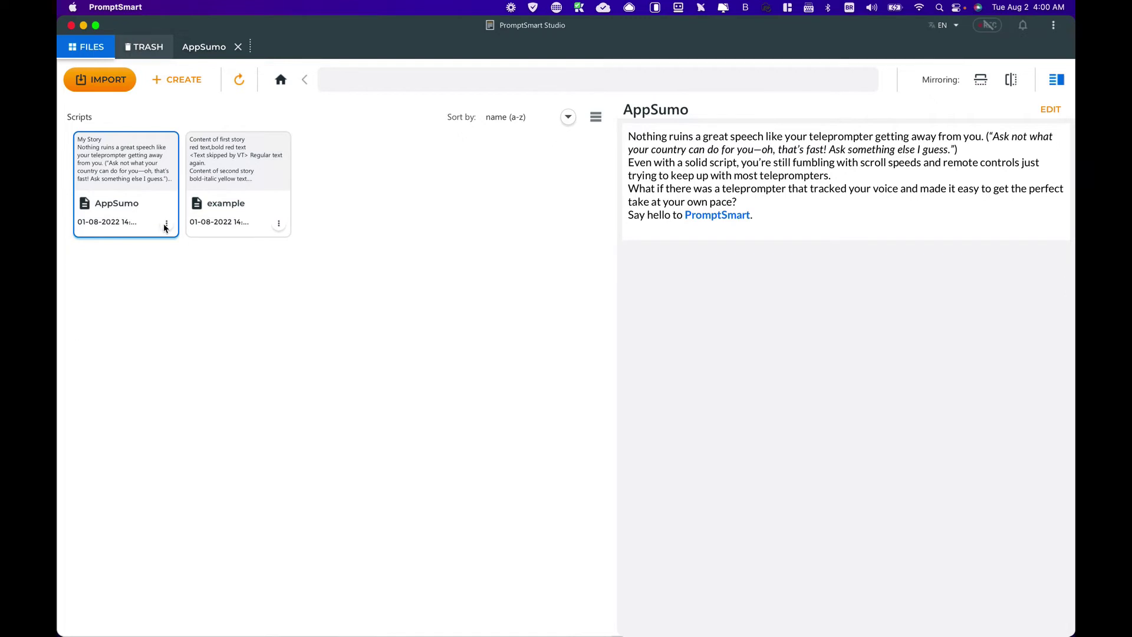
pyautogui.click(180, 242)
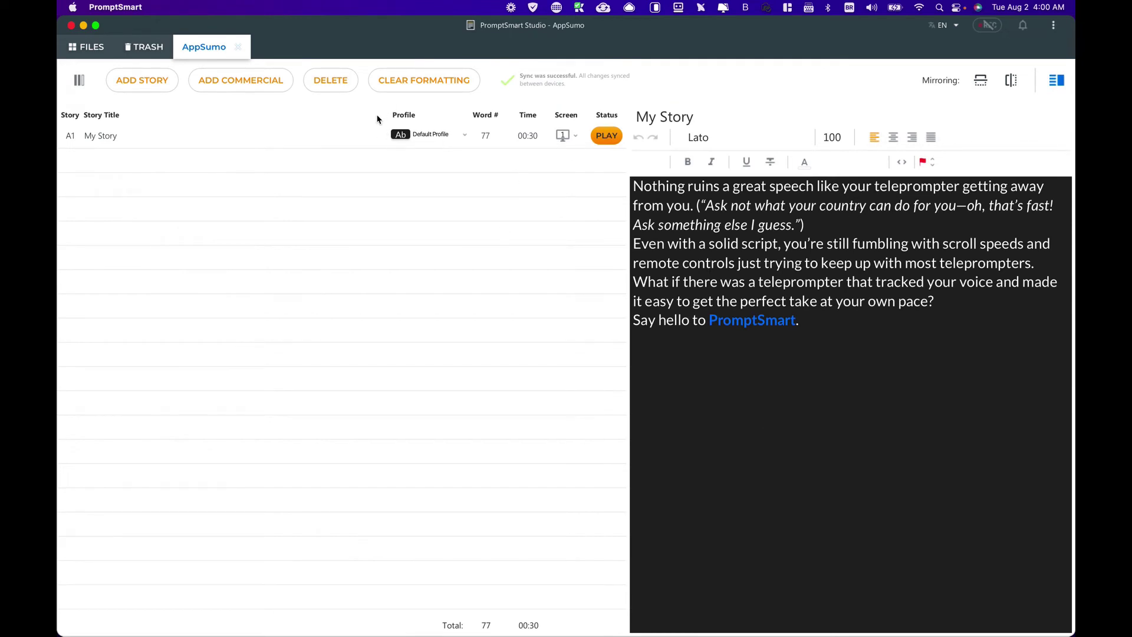
# Step: Bold the phrase "Even with a solid script," in My Story, and save and sync the change
pyautogui.click(793, 264)
pyautogui.moveTo(633, 244); pyautogui.dragTo(777, 241)
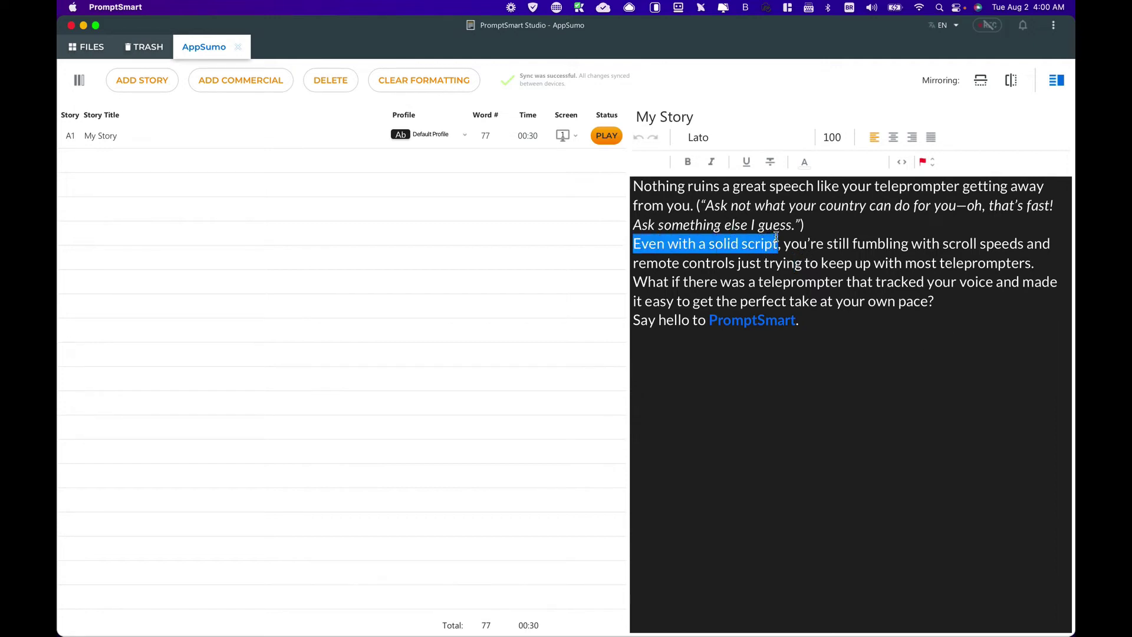
pyautogui.click(693, 163)
pyautogui.click(782, 283)
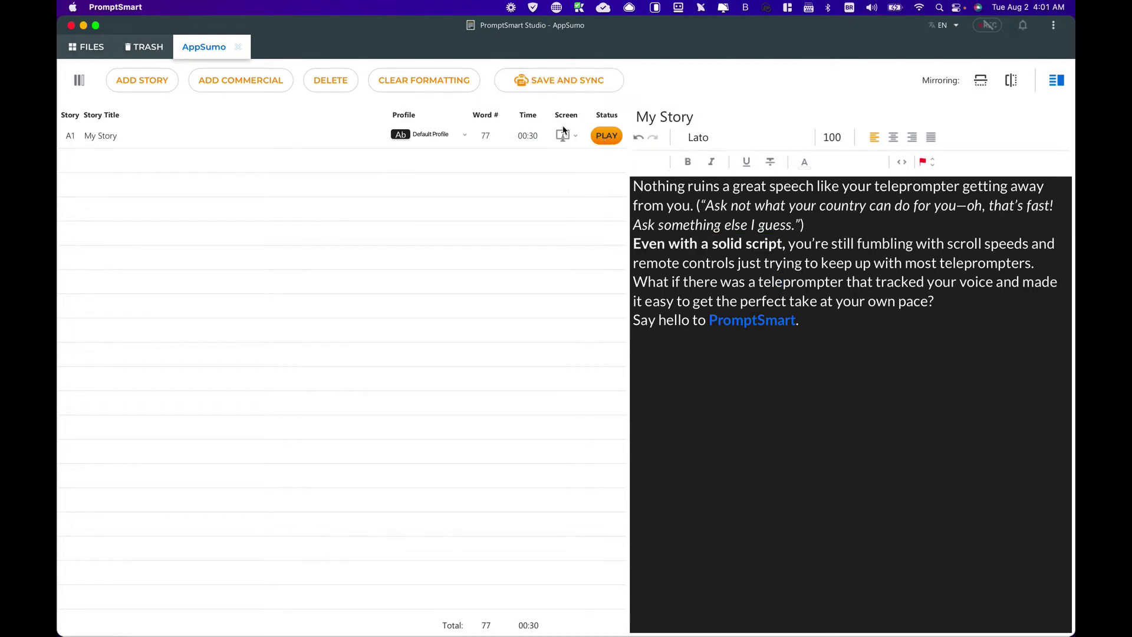
pyautogui.click(567, 81)
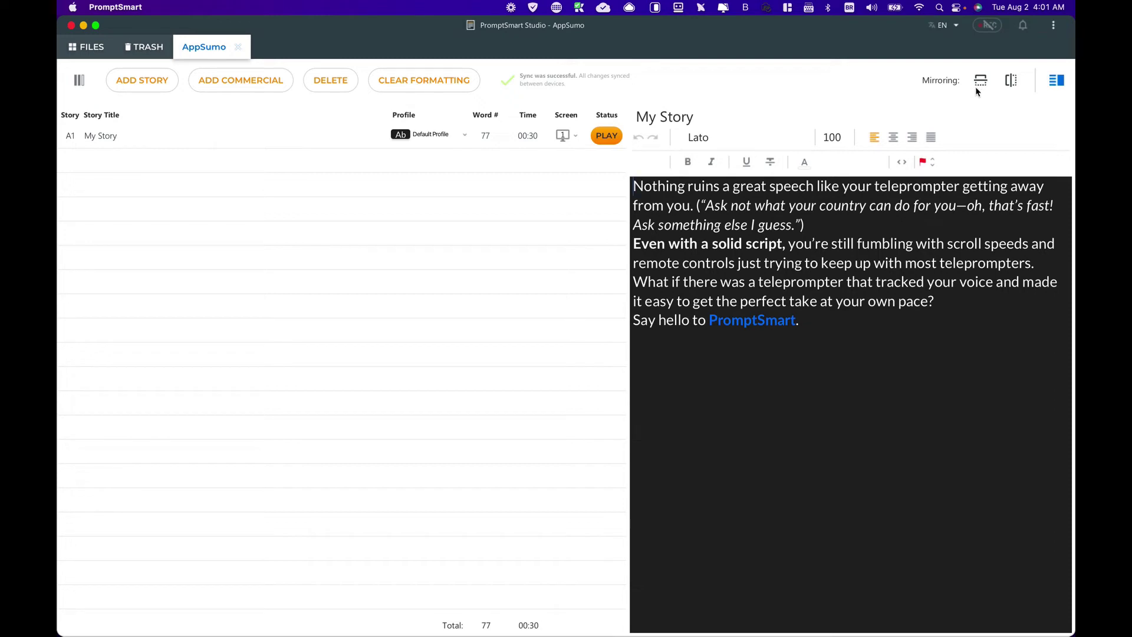
# Step: Open the app settings and examine the microphone, video recording, monitor, speaker profile and VoiceTrack language options
pyautogui.click(1052, 28)
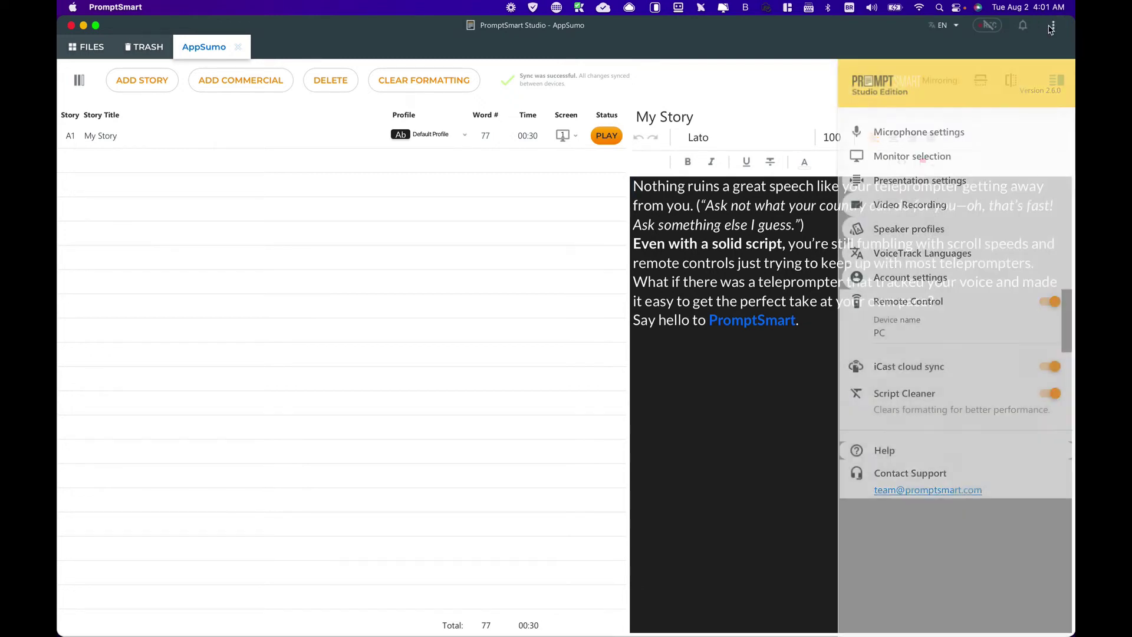
pyautogui.click(916, 140)
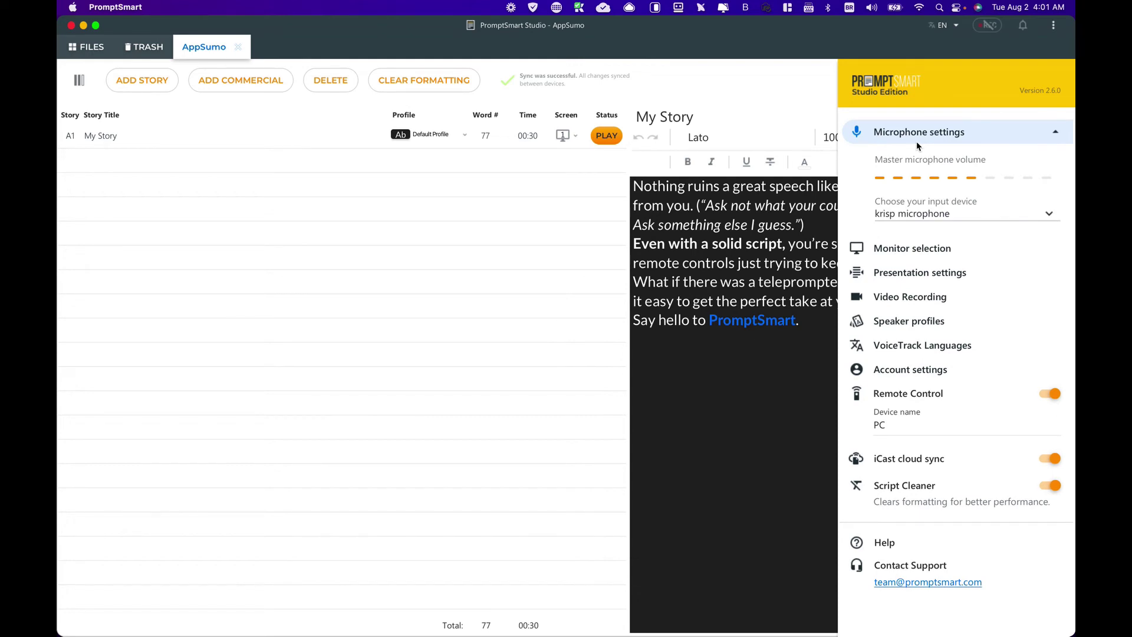
pyautogui.click(914, 298)
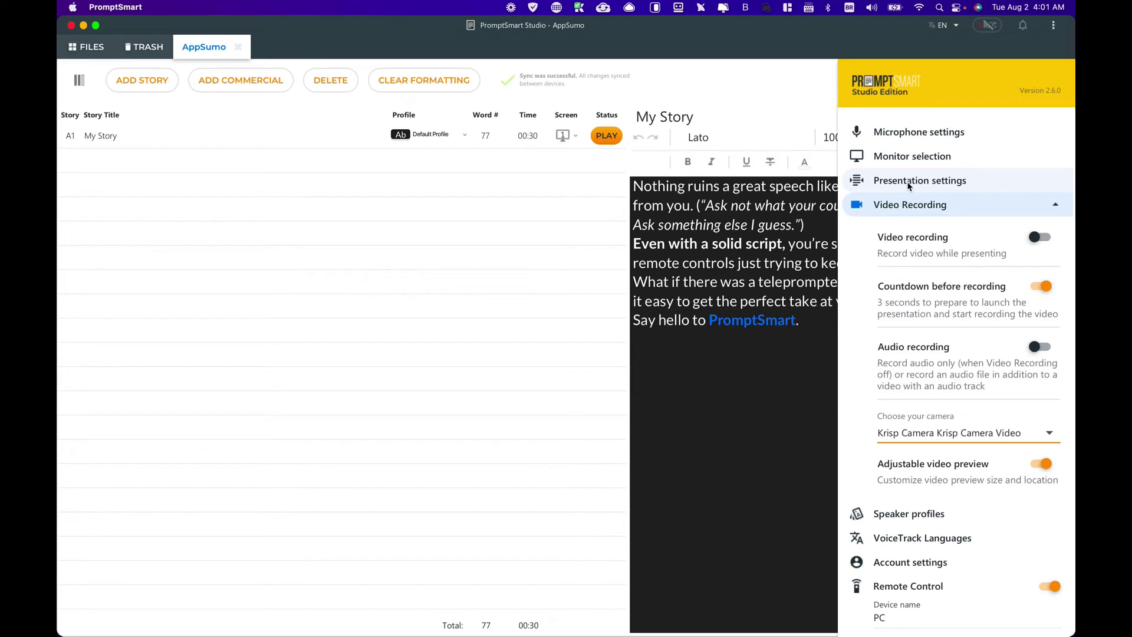
pyautogui.click(915, 156)
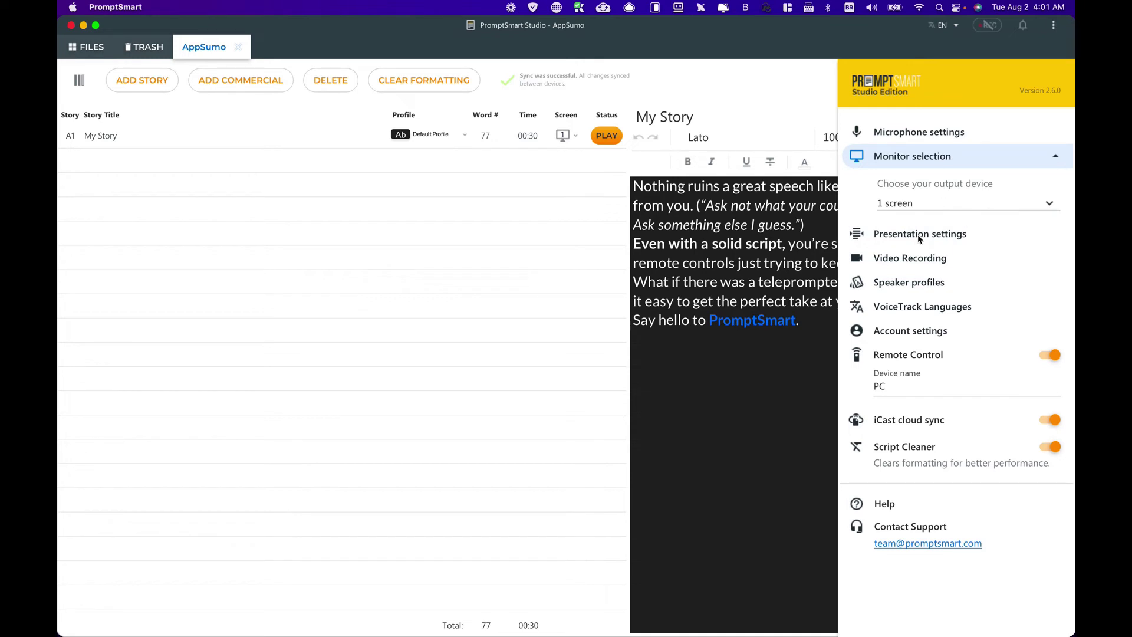
pyautogui.click(895, 284)
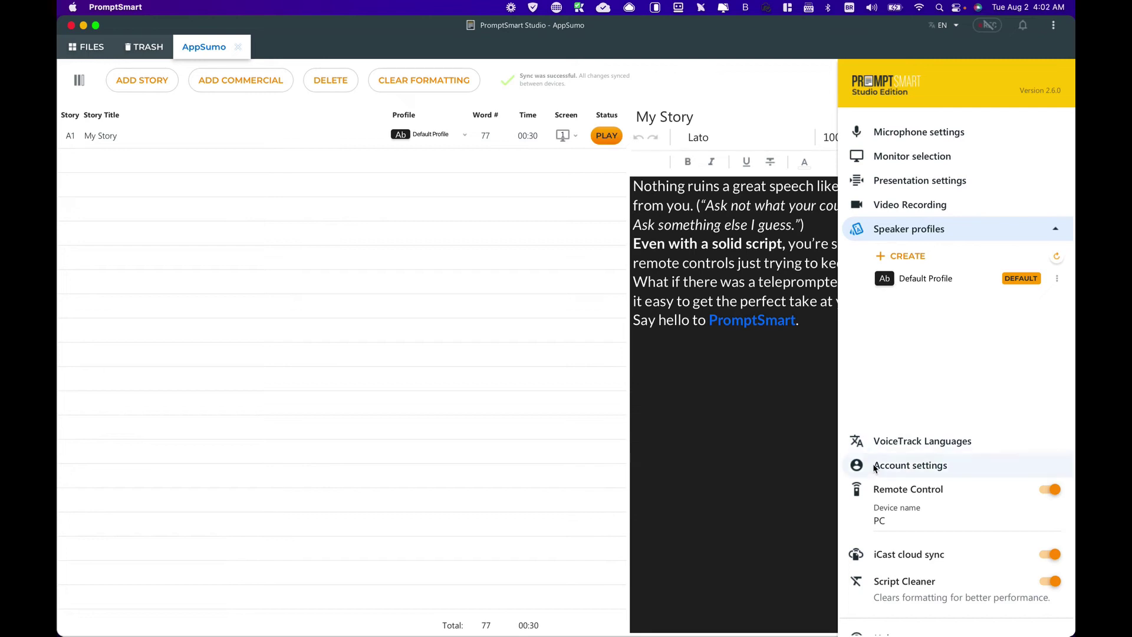
pyautogui.click(870, 443)
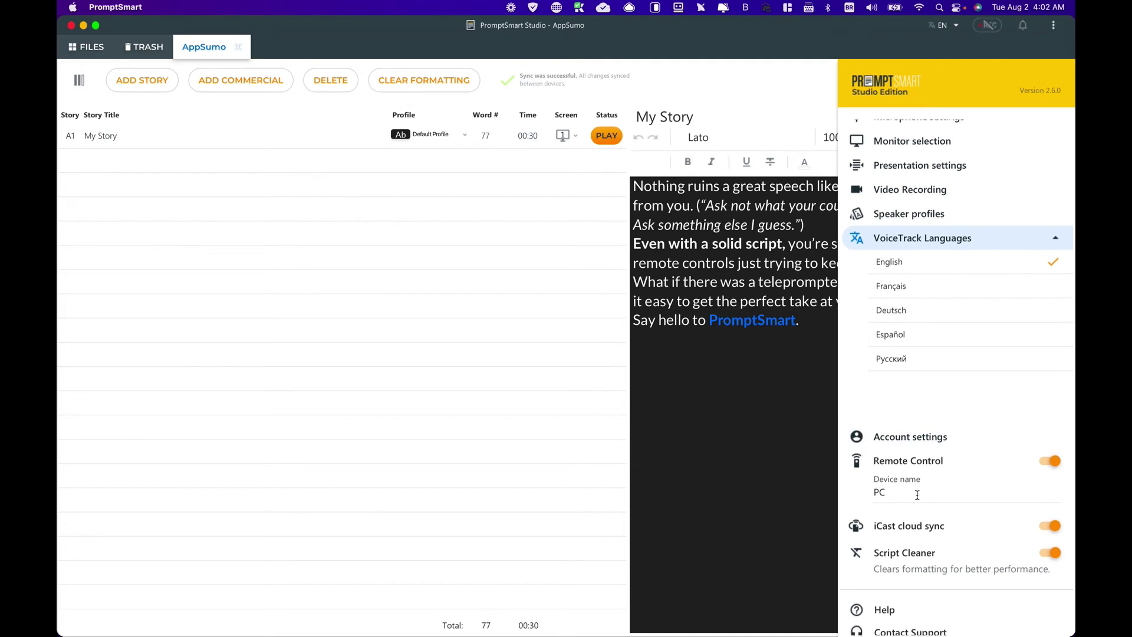
pyautogui.scroll(-2, 918, 480)
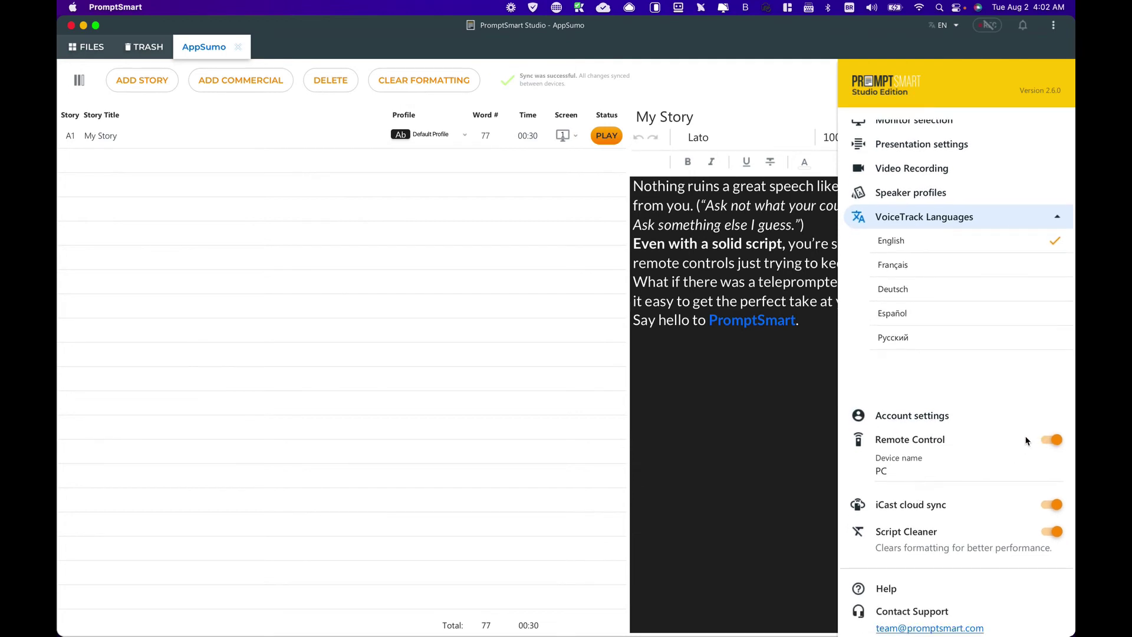
pyautogui.scroll(2, 908, 346)
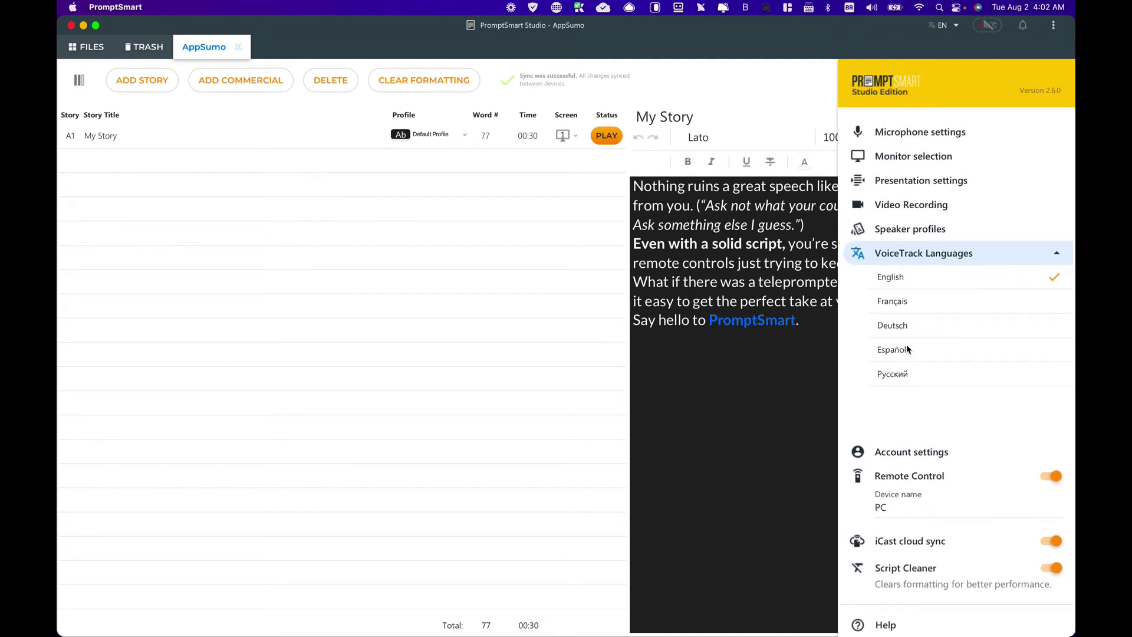
# Step: Review the presentation settings, trying the background opacity at 87% and restoring it to 100%
pyautogui.click(914, 189)
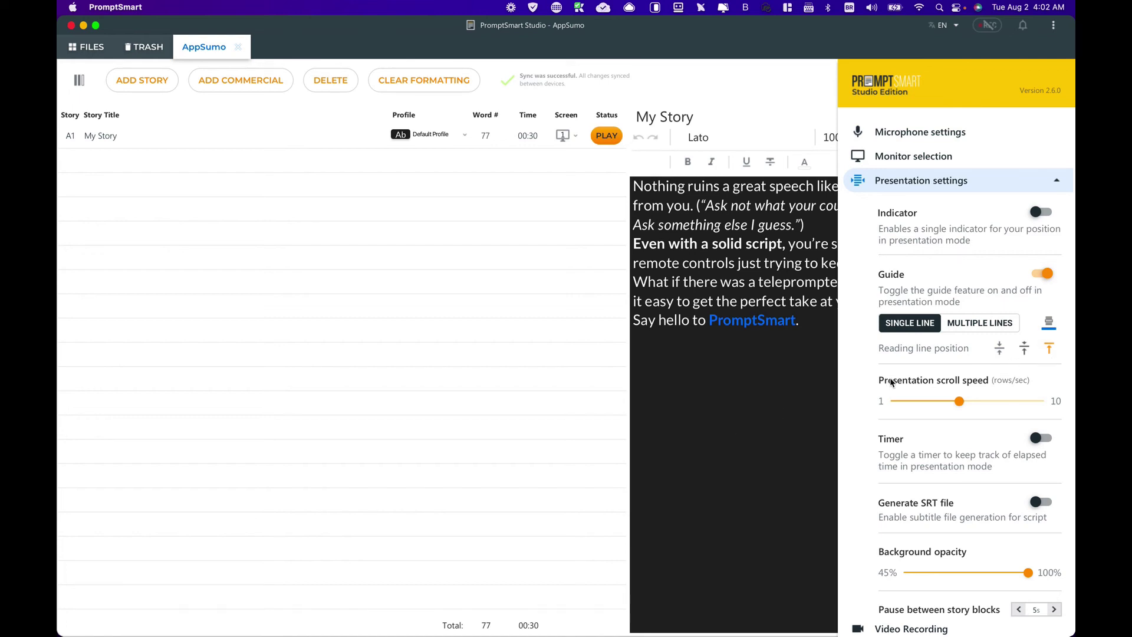
pyautogui.scroll(-3, 893, 383)
pyautogui.scroll(-2, 902, 400)
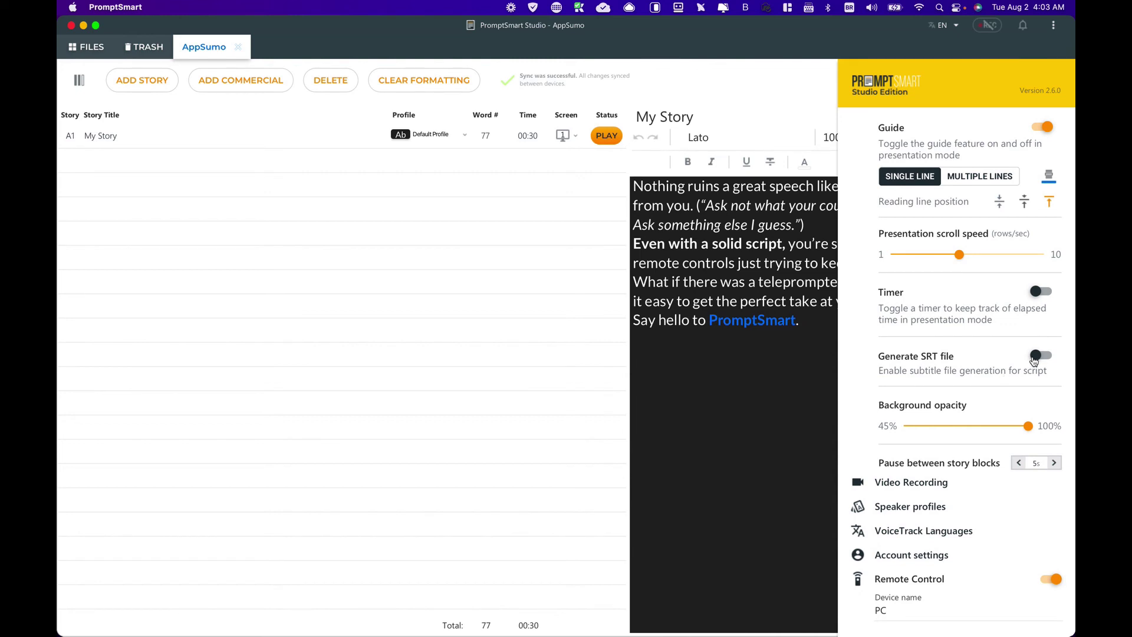
pyautogui.scroll(-2, 1015, 394)
pyautogui.click(999, 384)
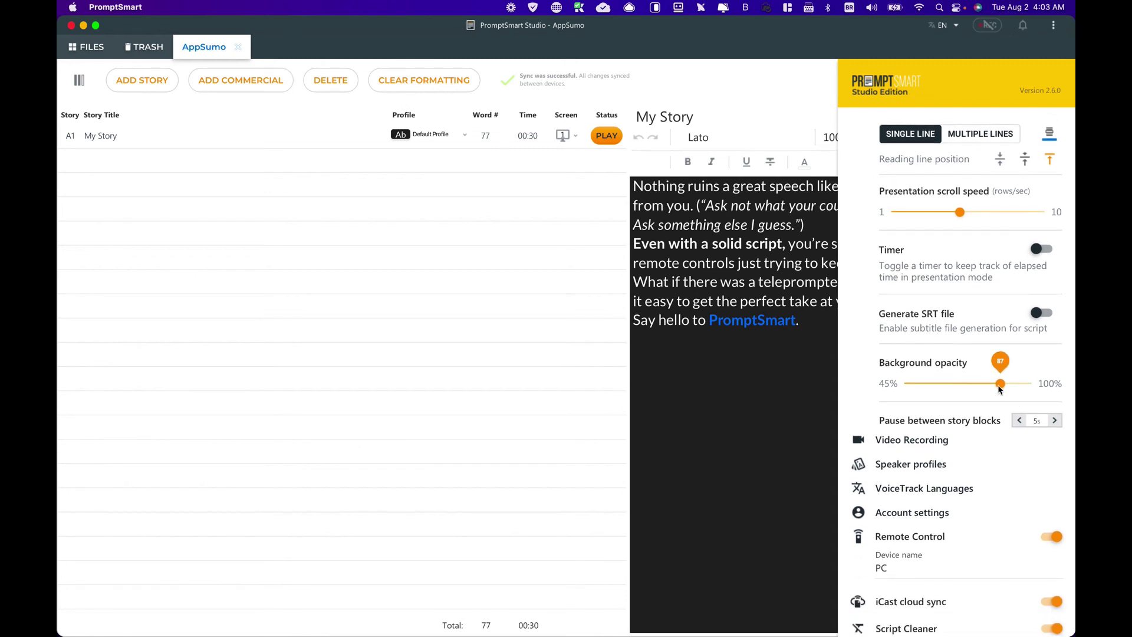
pyautogui.moveTo(995, 389); pyautogui.dragTo(1033, 386)
pyautogui.scroll(-4, 959, 369)
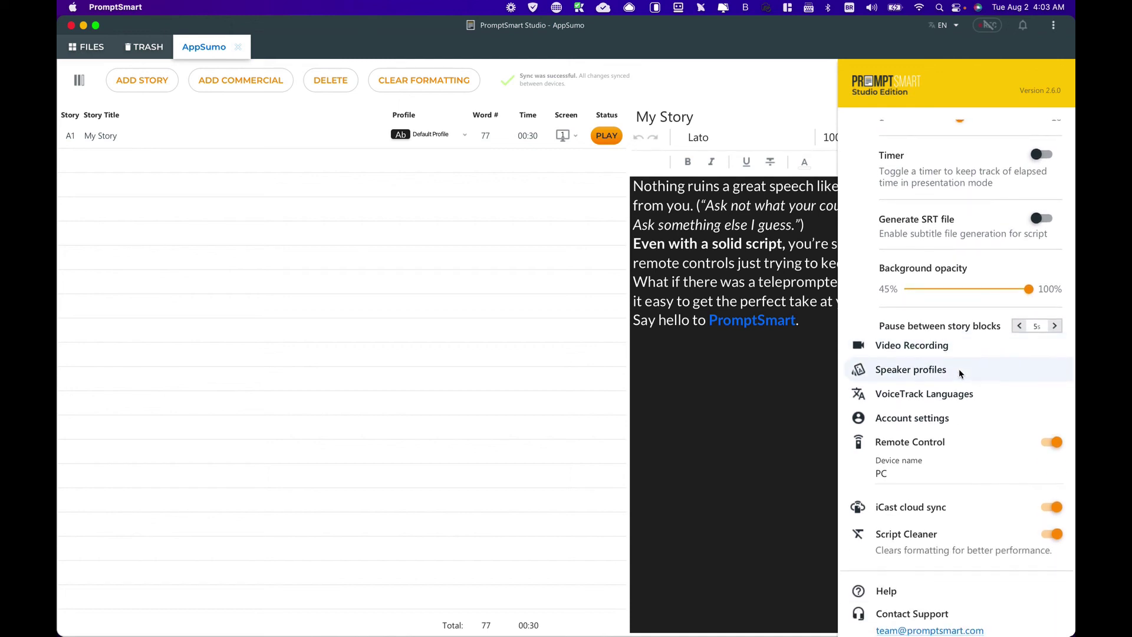
# Step: Close the settings and play My Story in the teleprompter presentation view
pyautogui.scroll(12, 959, 369)
pyautogui.click(527, 314)
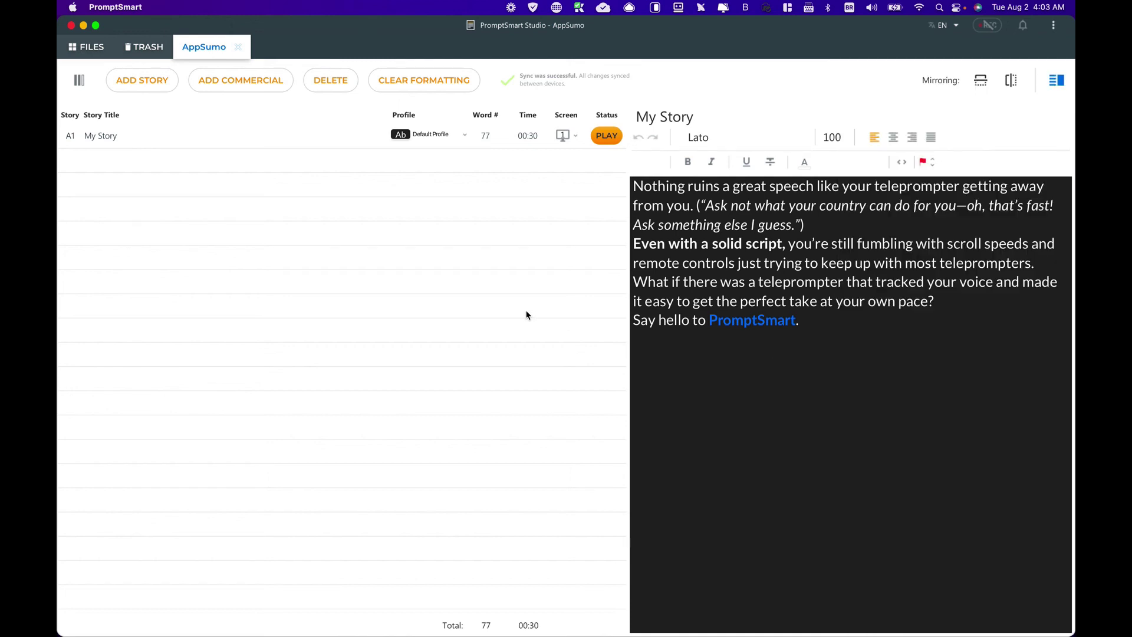
pyautogui.click(611, 135)
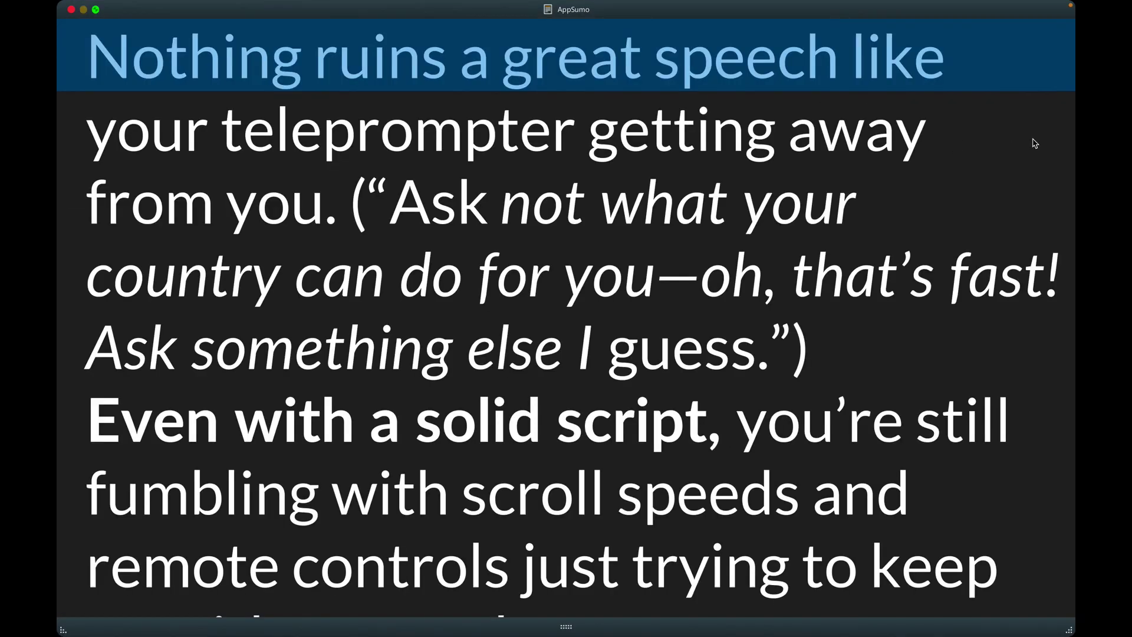